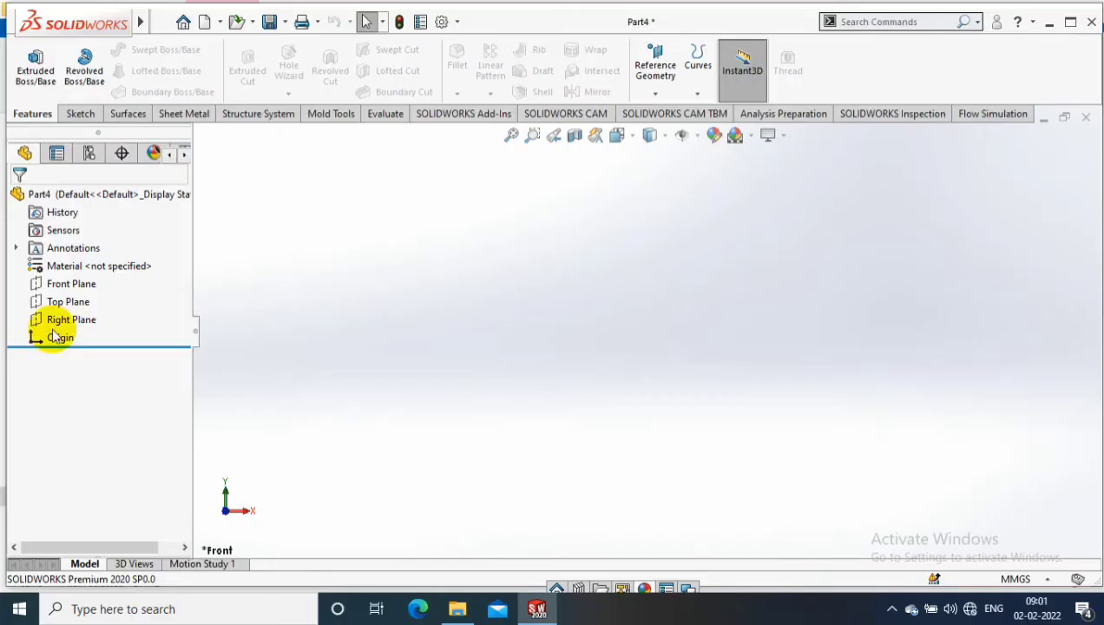
- Start a sketch on the Front Plane and draw two concentric circles centred on the origin
{"action": "right_click", "coordinate": [54, 283]}
{"action": "left_click", "coordinate": [173, 268]}
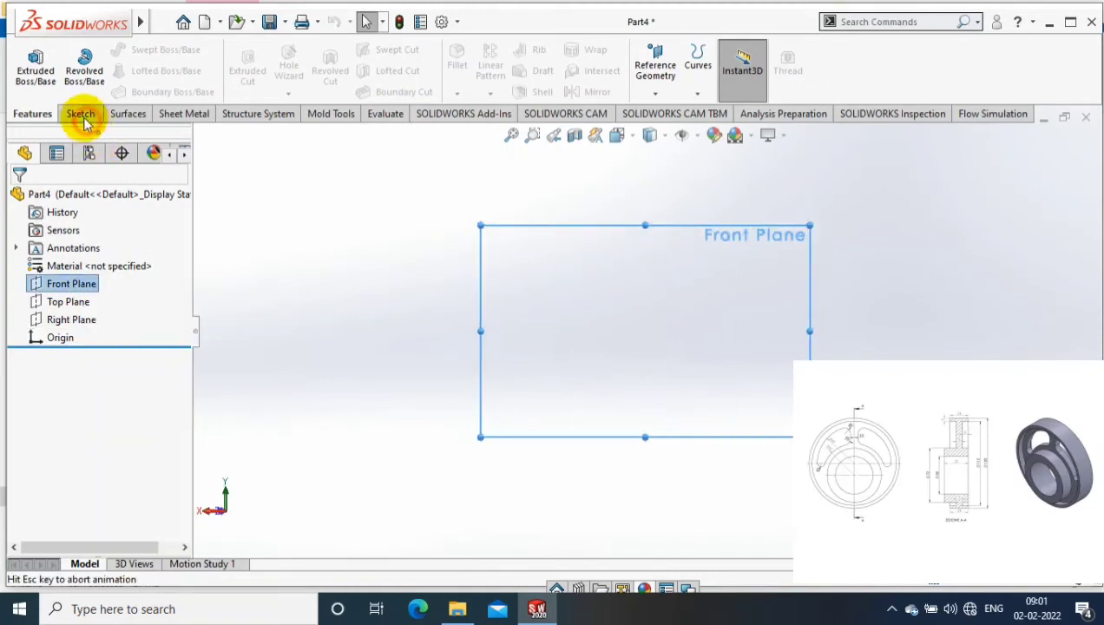
{"action": "left_click", "coordinate": [80, 114]}
{"action": "left_click", "coordinate": [30, 68]}
{"action": "left_click", "coordinate": [145, 70]}
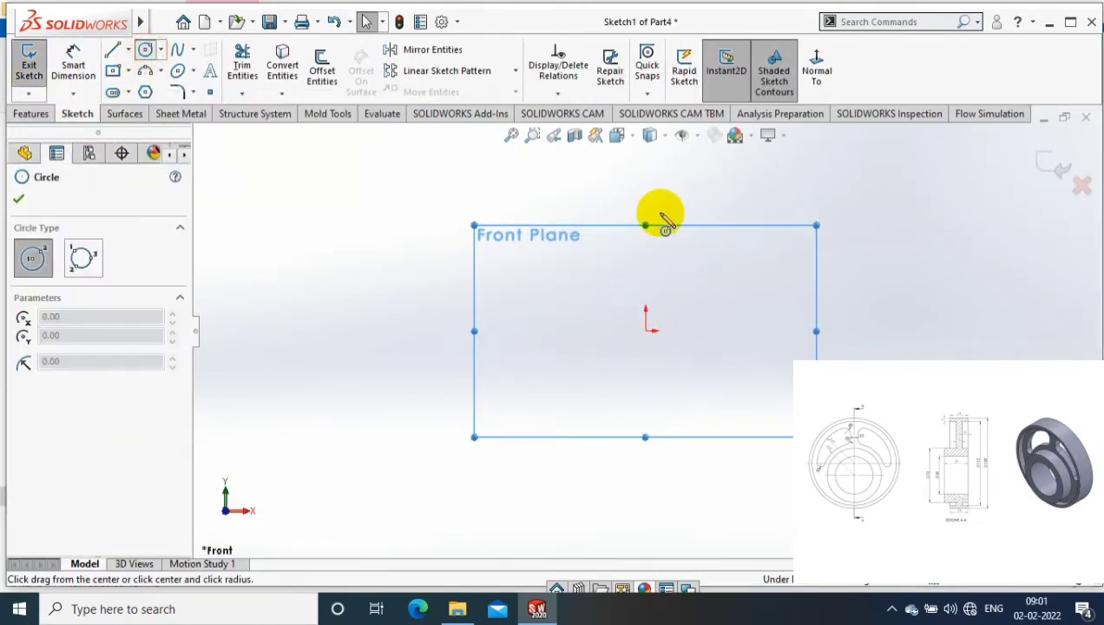
{"action": "left_click_drag", "start_coordinate": [605, 337], "coordinate": [648, 426]}
{"action": "left_click_drag", "start_coordinate": [605, 337], "coordinate": [710, 461]}
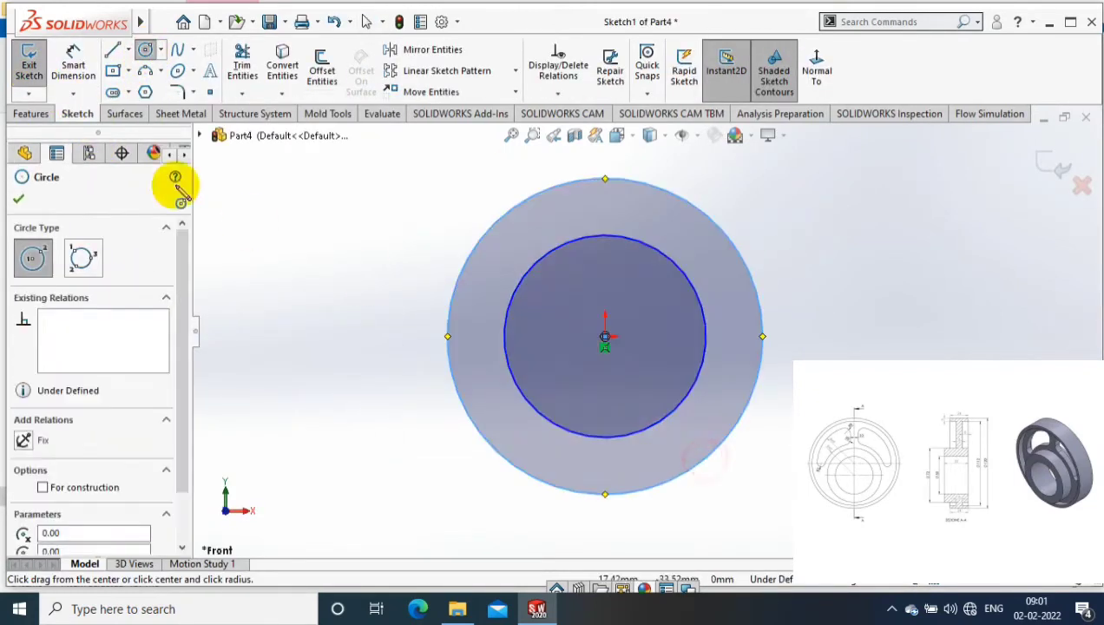
- Dimension the outer circle to Ø120 and the inner circle to Ø112
{"action": "left_click", "coordinate": [74, 65]}
{"action": "left_click", "coordinate": [453, 308]}
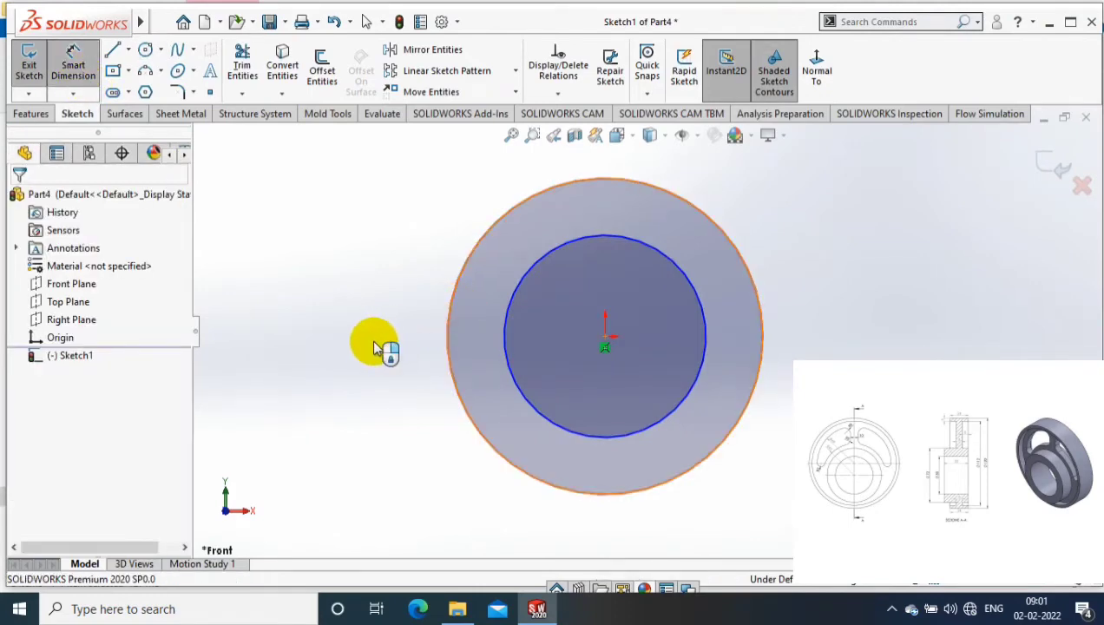
{"action": "left_click", "coordinate": [371, 341]}
{"action": "type", "text": "120"}
{"action": "key", "text": "Return"}
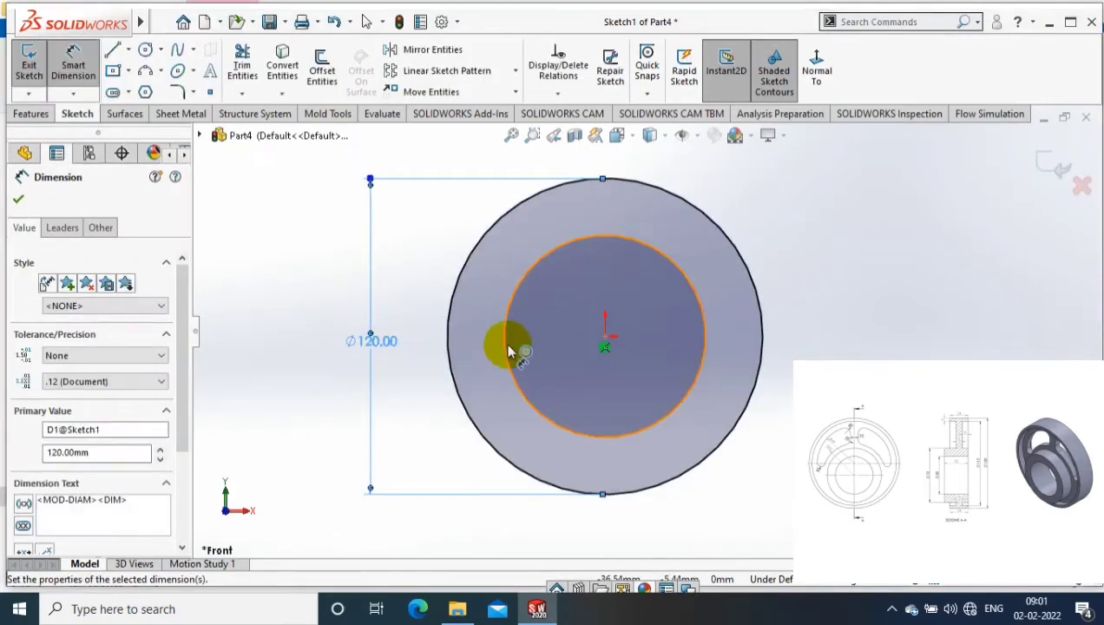
{"action": "left_click", "coordinate": [507, 345]}
{"action": "left_click", "coordinate": [425, 340]}
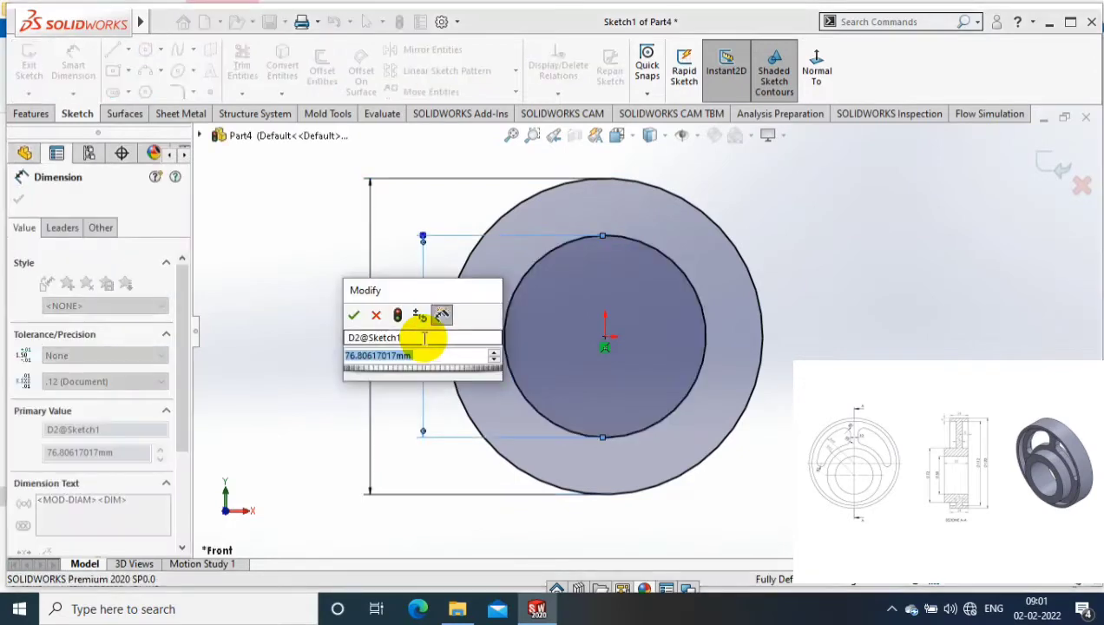
{"action": "type", "text": "112"}
{"action": "key", "text": "Return"}
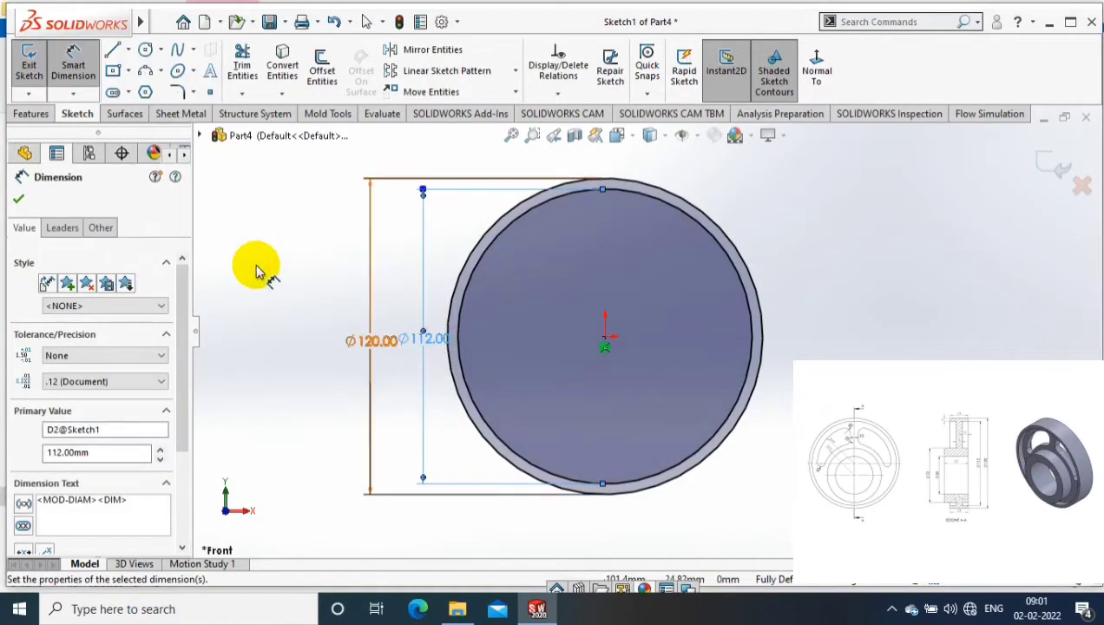
{"action": "left_click", "coordinate": [129, 378]}
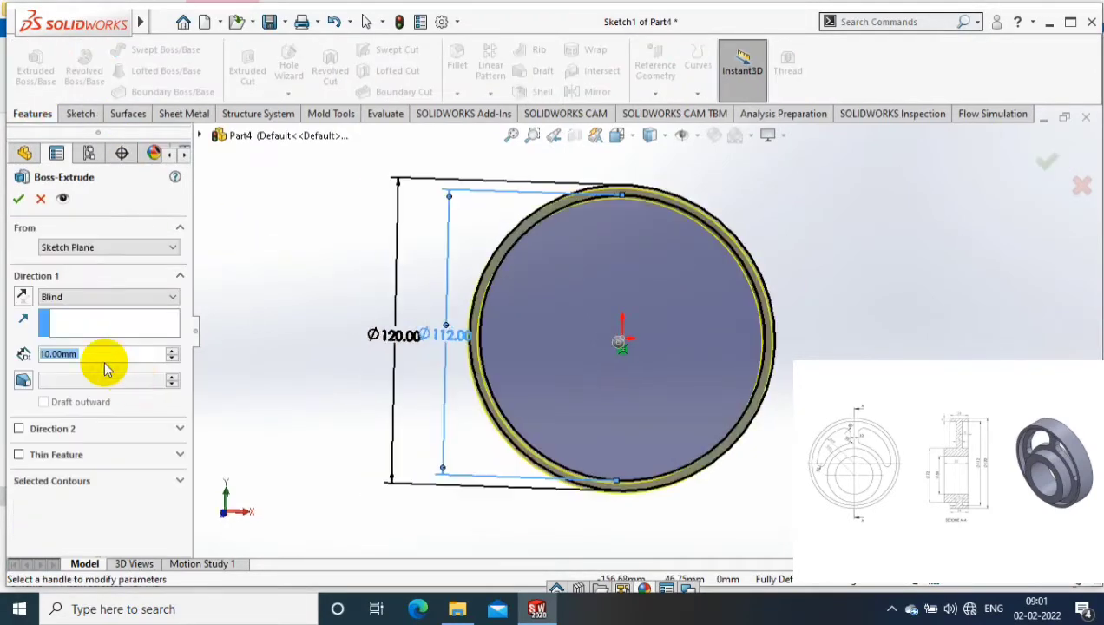
- Extrude the ring 24 mm Mid Plane, then view it normal to the Front Plane
{"action": "type", "text": "24"}
{"action": "left_click", "coordinate": [18, 198]}
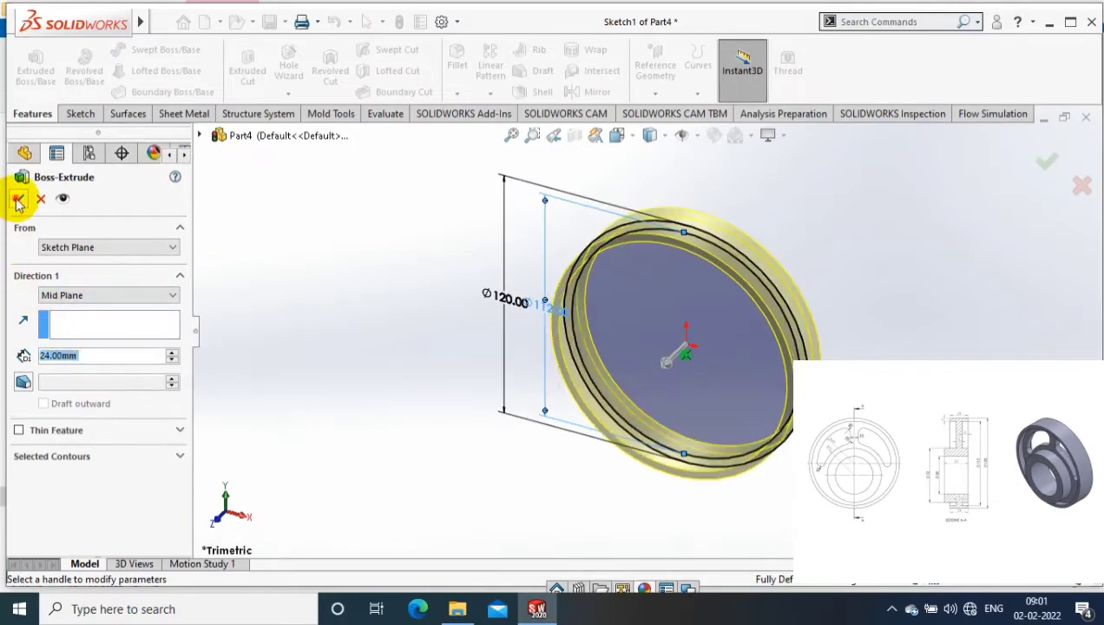
{"action": "left_click", "coordinate": [217, 228]}
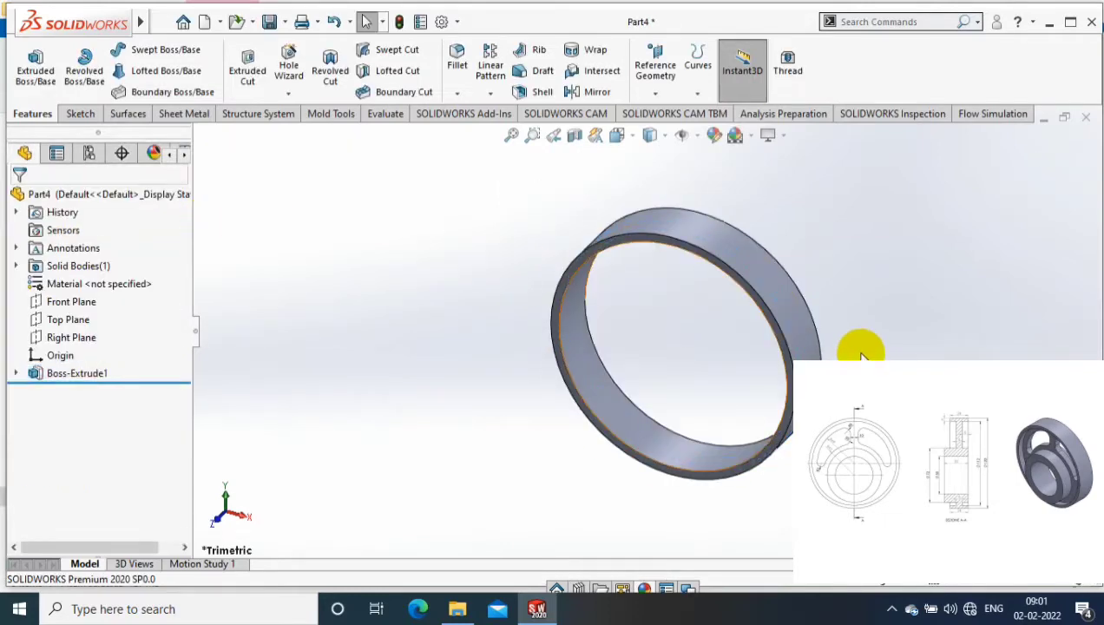
{"action": "key", "text": "f"}
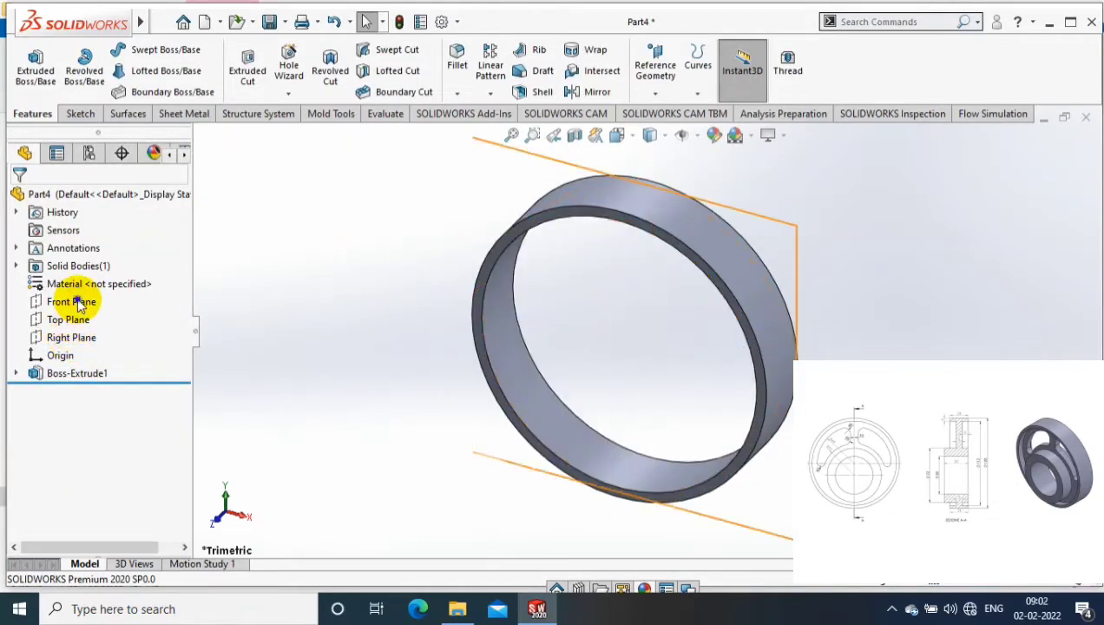
{"action": "right_click", "coordinate": [79, 304]}
{"action": "left_click", "coordinate": [159, 274]}
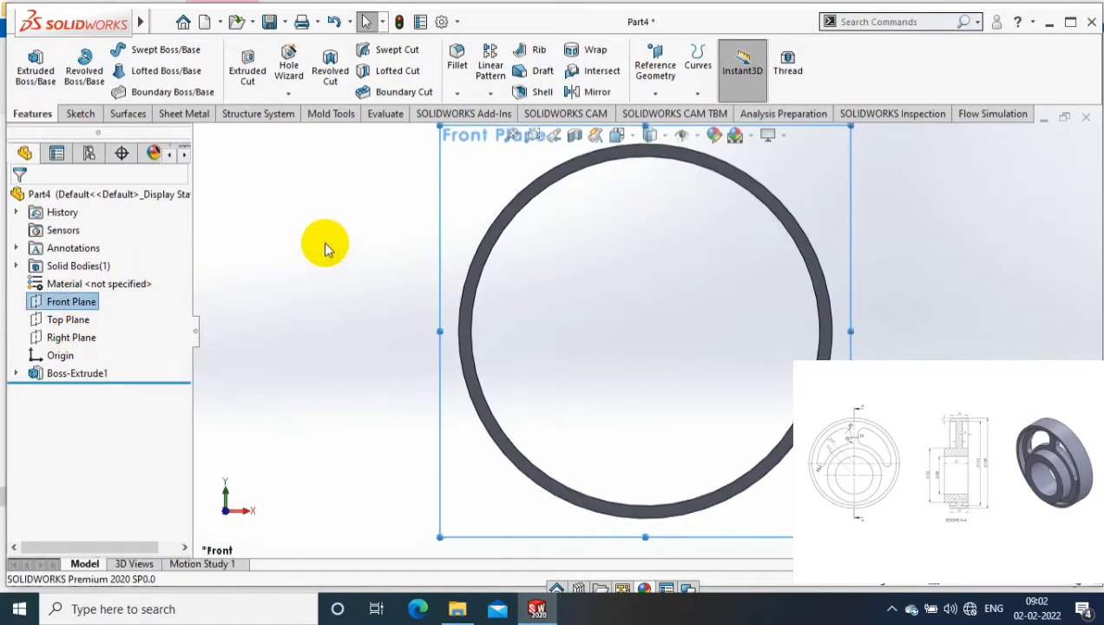
- Start a new Front Plane sketch and draw a circle inside the ring
{"action": "left_click", "coordinate": [80, 114]}
{"action": "left_click", "coordinate": [145, 49]}
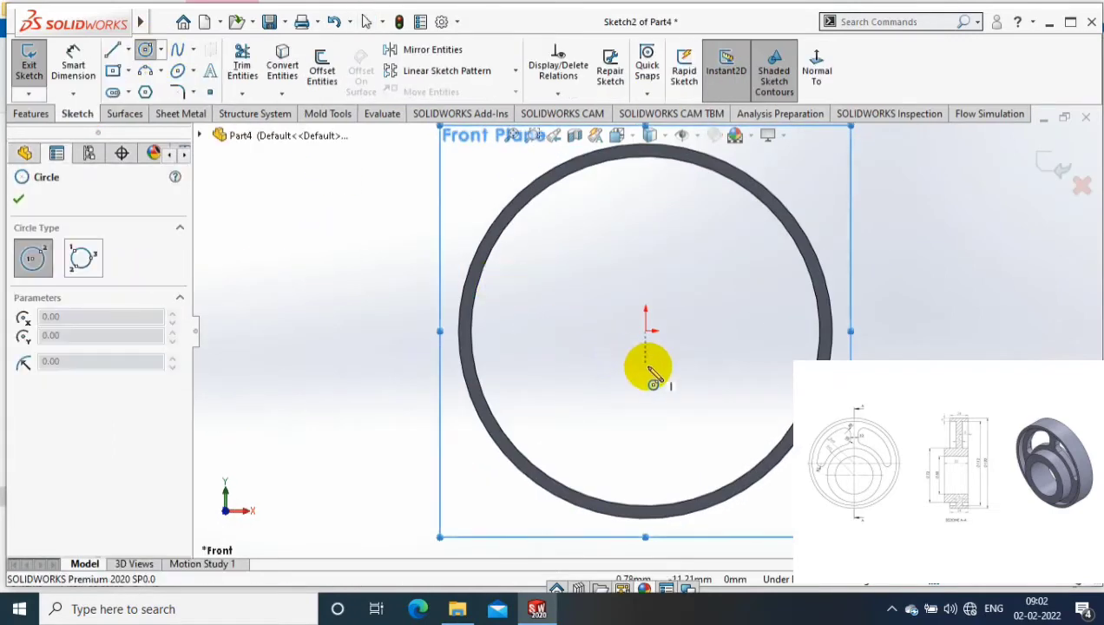
{"action": "left_click", "coordinate": [647, 365]}
{"action": "left_click", "coordinate": [697, 415]}
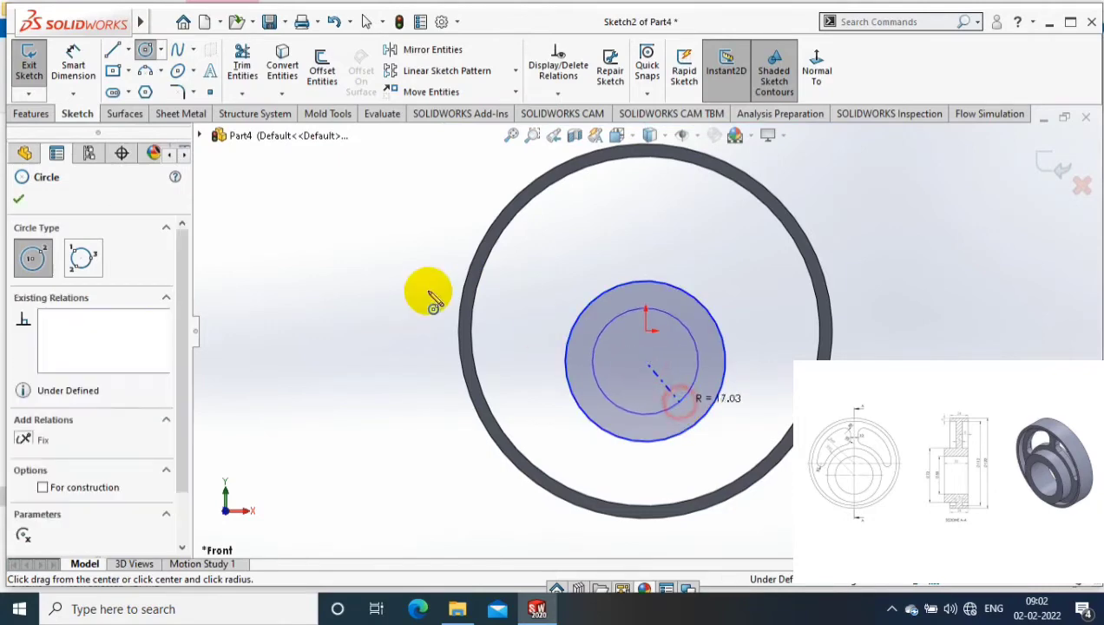
- Dimension the two new concentric circles to Ø72 and Ø52
{"action": "key", "text": "d"}
{"action": "left_click", "coordinate": [705, 309]}
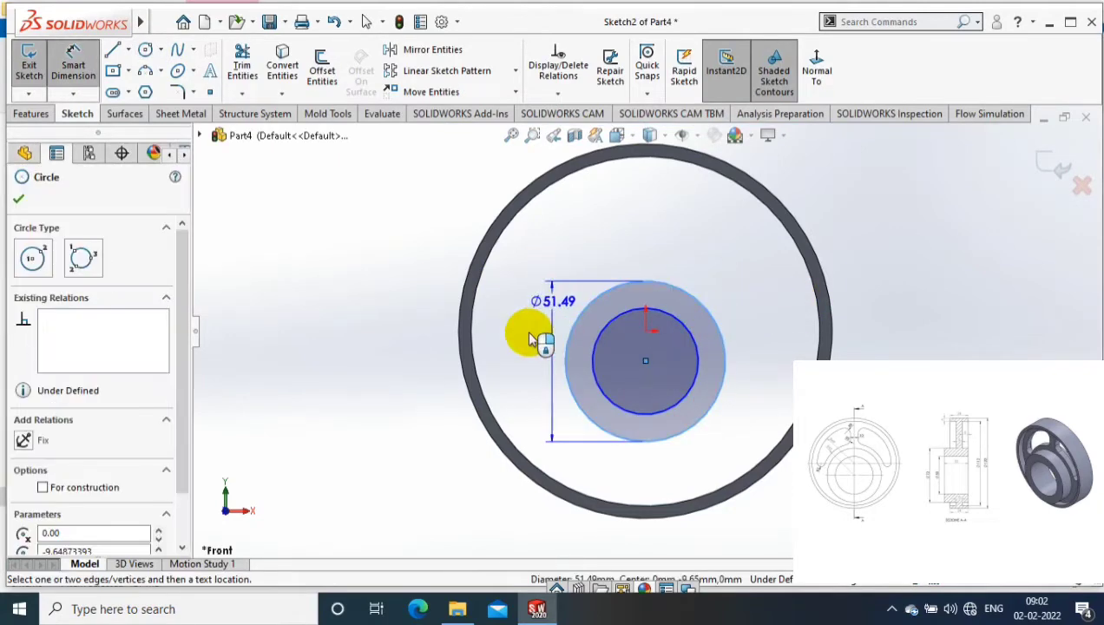
{"action": "left_click", "coordinate": [531, 339]}
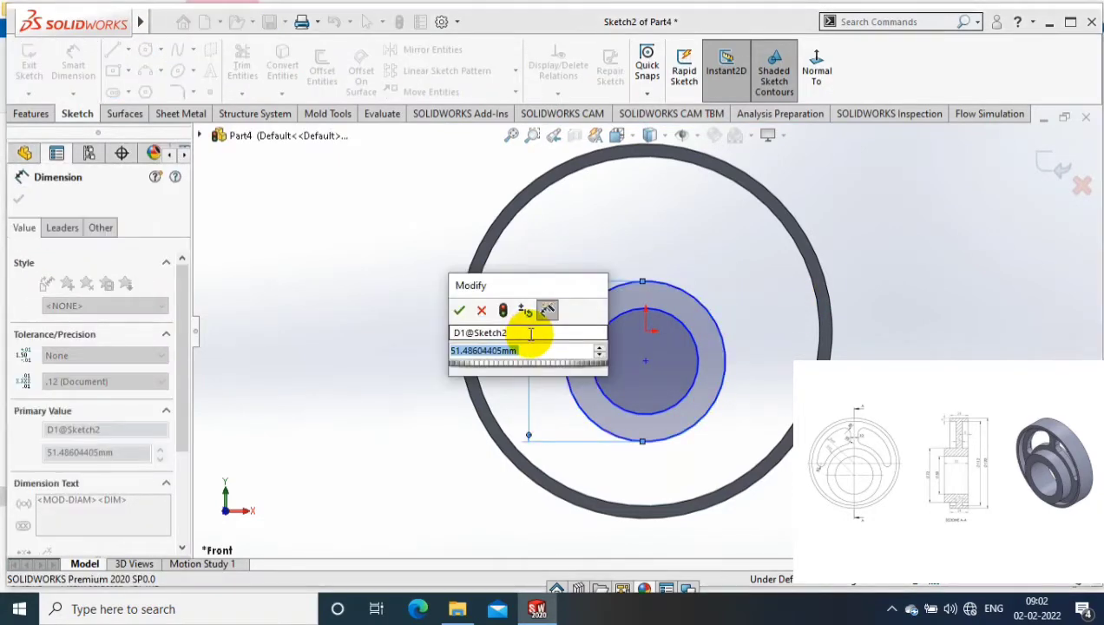
{"action": "type", "text": "72"}
{"action": "key", "text": "Return"}
{"action": "left_click", "coordinate": [621, 314]}
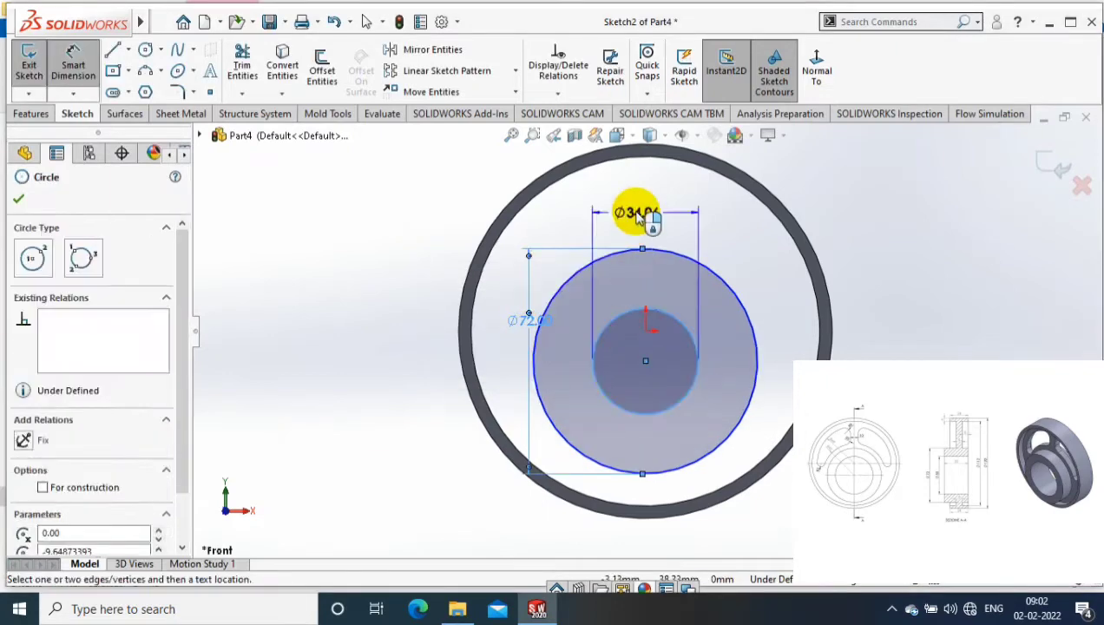
{"action": "left_click", "coordinate": [638, 213]}
{"action": "type", "text": "52"}
{"action": "key", "text": "Return"}
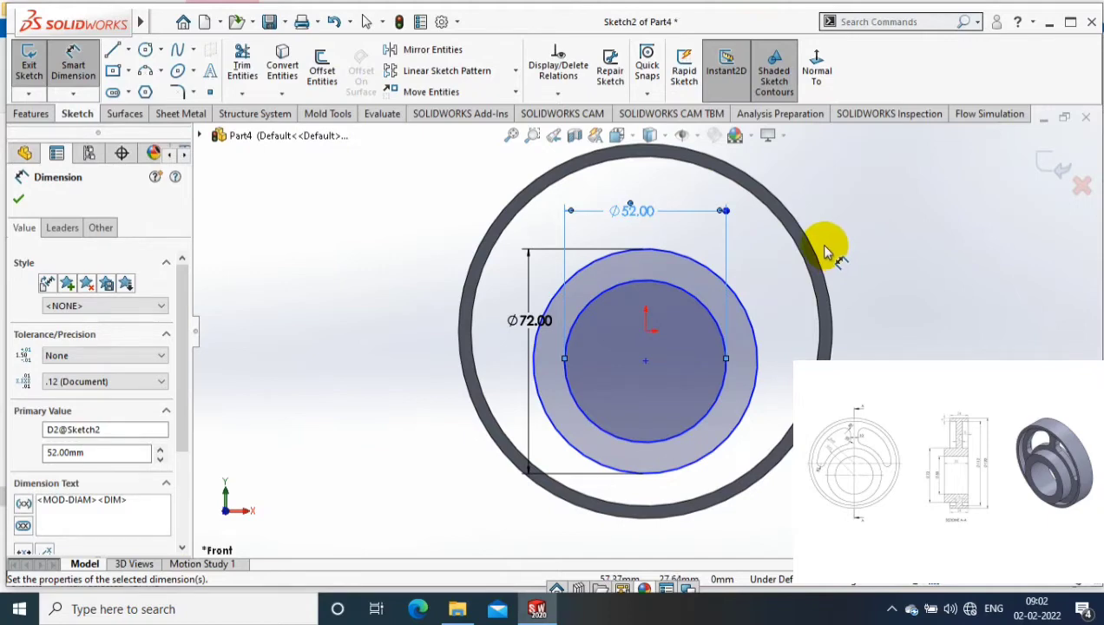
- Offset the circles' centre 7 mm below the origin with a Vertical relation, then exit the sketch
{"action": "left_click", "coordinate": [647, 352]}
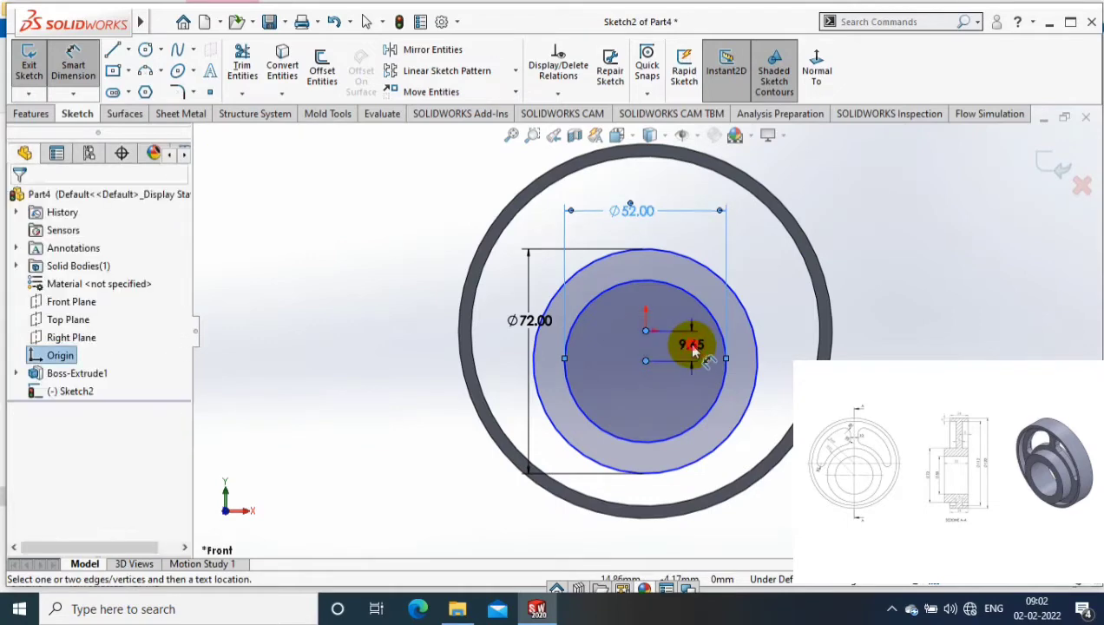
{"action": "left_click", "coordinate": [688, 343]}
{"action": "type", "text": "7"}
{"action": "key", "text": "Return"}
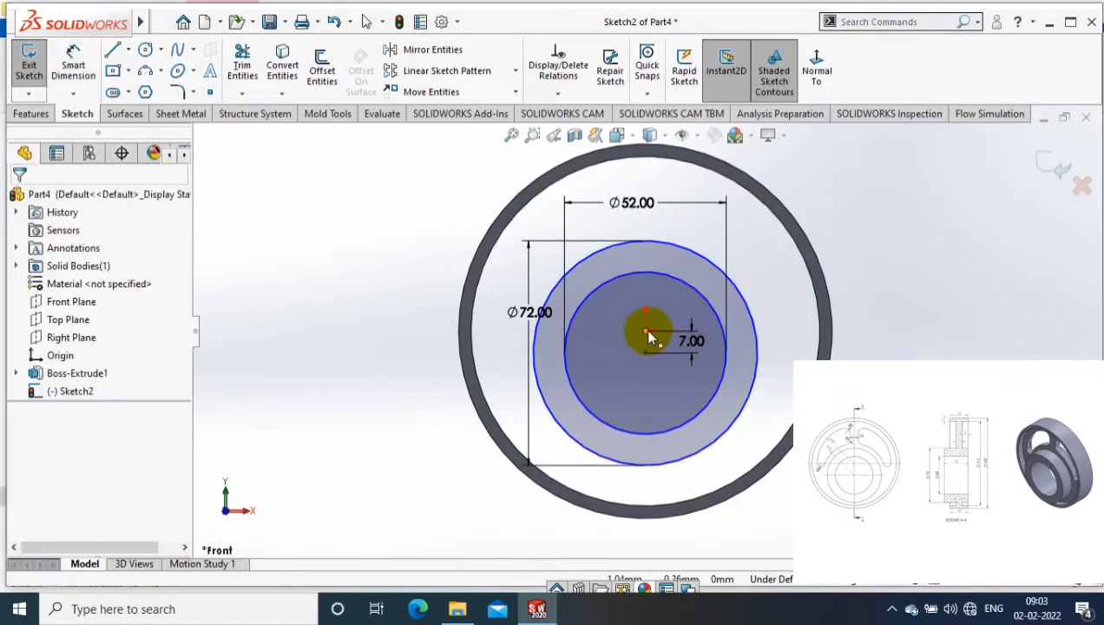
{"action": "left_click", "coordinate": [646, 331]}
{"action": "left_click", "coordinate": [647, 352], "text": "ctrl"}
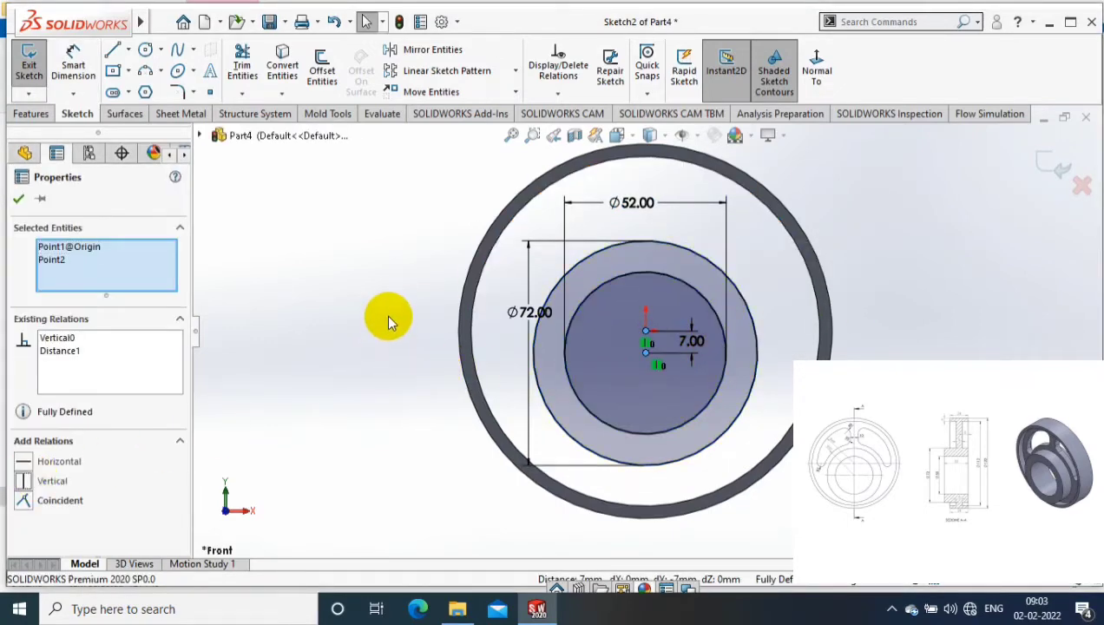
{"action": "left_click", "coordinate": [19, 198]}
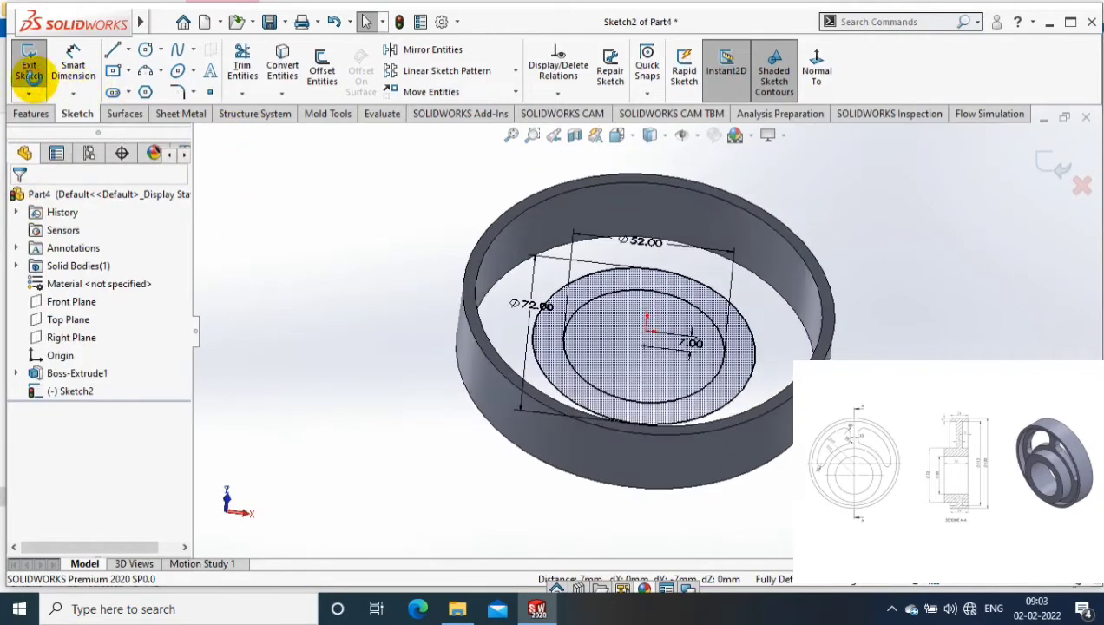
{"action": "left_click", "coordinate": [30, 56]}
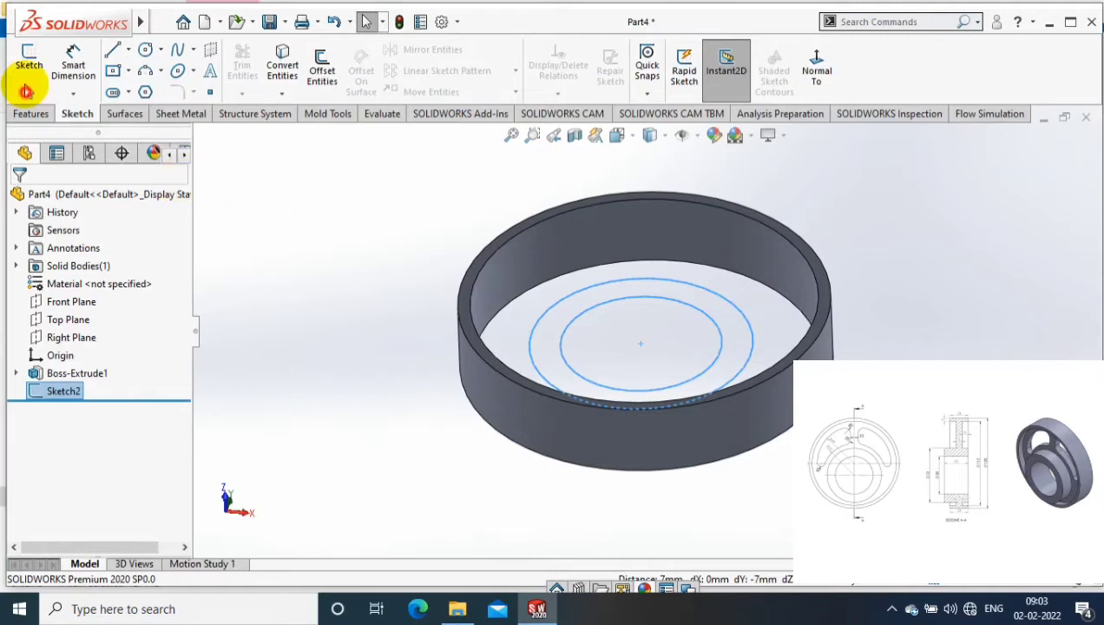
- Extrude Sketch2 with Direction 1 set to Up To Surface at the ring face
{"action": "left_click", "coordinate": [30, 114]}
{"action": "left_click", "coordinate": [34, 70]}
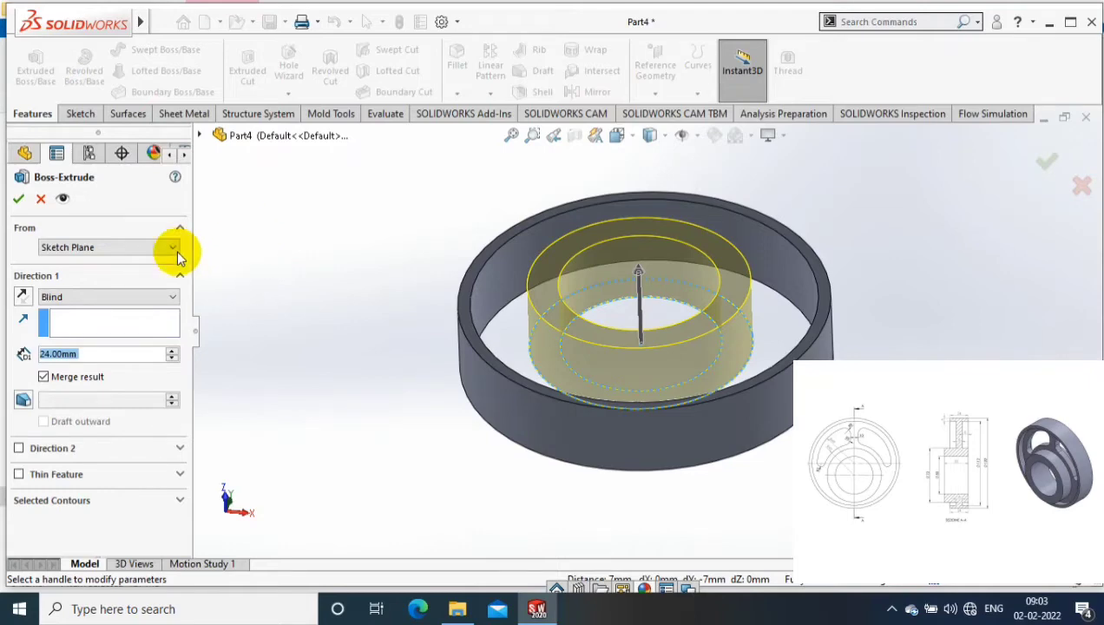
{"action": "left_click", "coordinate": [144, 297]}
{"action": "left_click", "coordinate": [78, 333]}
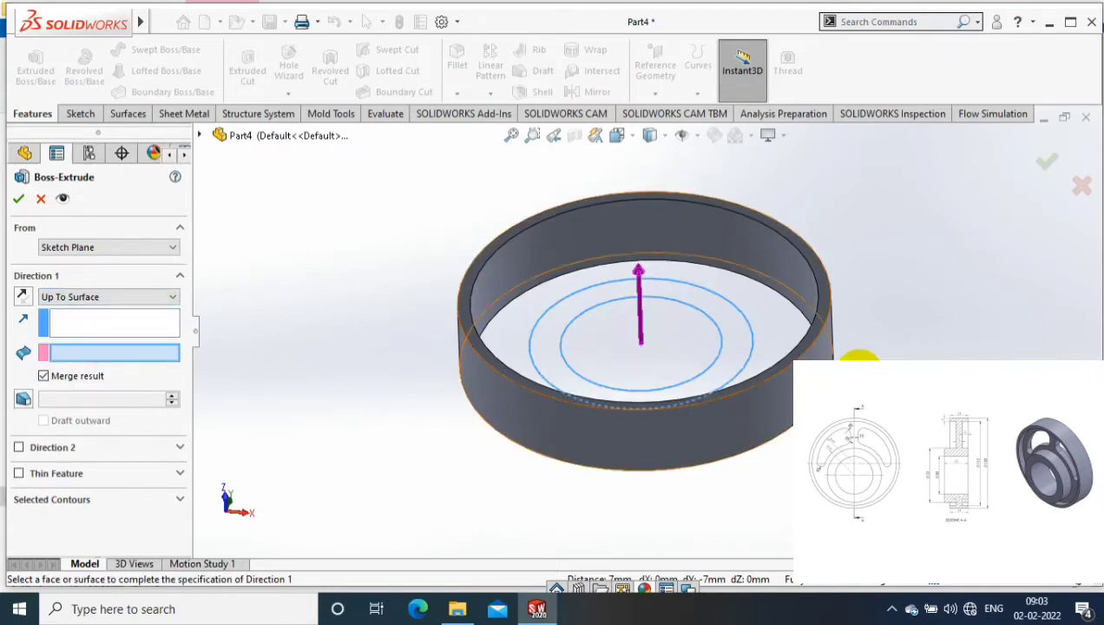
{"action": "mouse_move", "coordinate": [855, 370]}
{"action": "middle_mouse_down"}
{"action": "mouse_move", "coordinate": [825, 330]}
{"action": "mouse_move", "coordinate": [978, 347]}
{"action": "middle_mouse_up"}
{"action": "left_click", "coordinate": [824, 330]}
- Add a 20 mm Blind Direction 2, accept the hub extrusion, and view normal to front
{"action": "scroll", "coordinate": [979, 348], "scroll_direction": "down", "scroll_amount": 2}
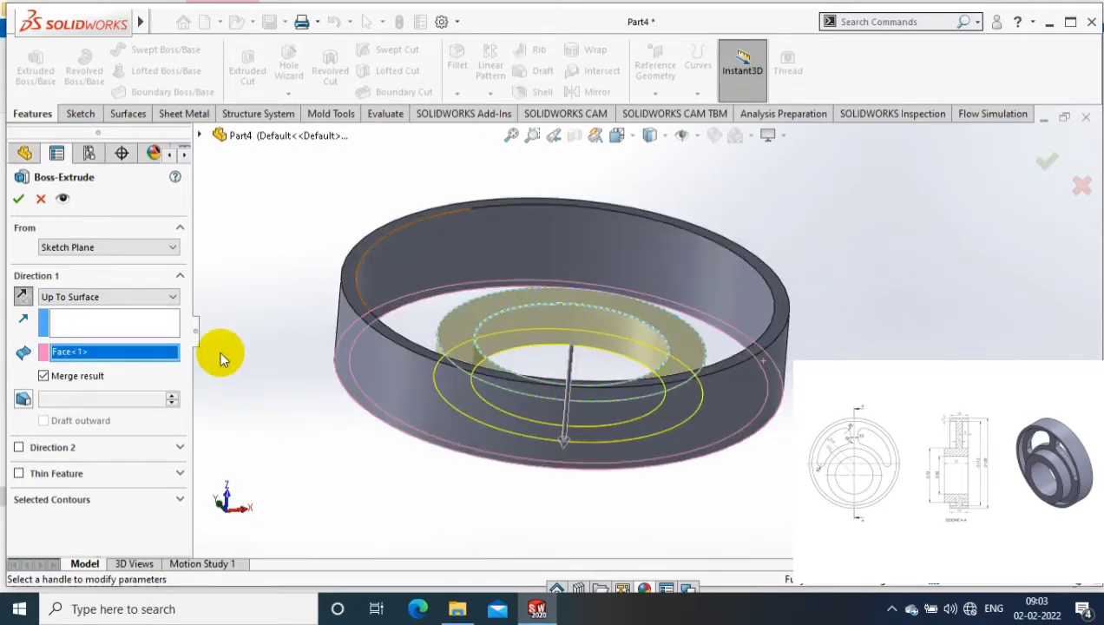
{"action": "left_click", "coordinate": [18, 447]}
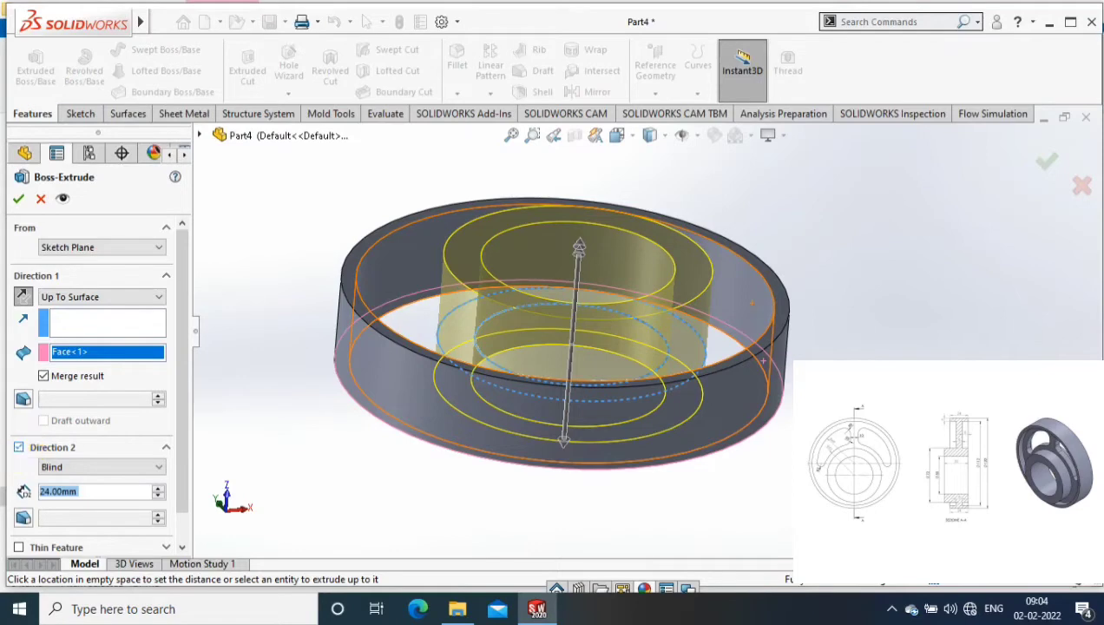
{"action": "type", "text": "20"}
{"action": "key", "text": "Return"}
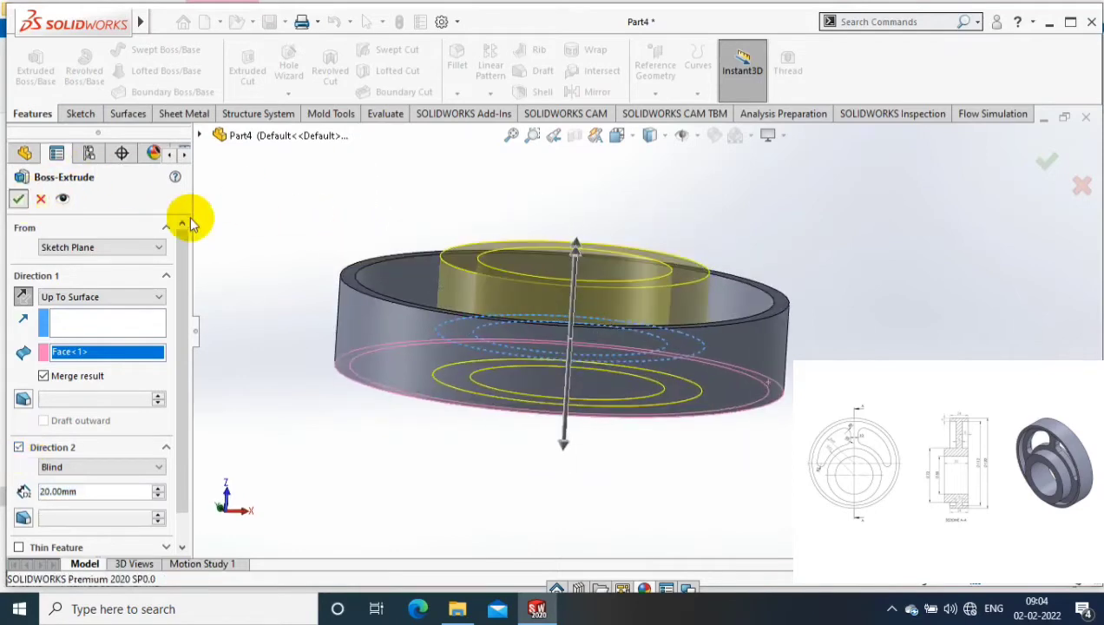
{"action": "middle_click_drag", "start_coordinate": [259, 189], "coordinate": [279, 339]}
{"action": "left_click", "coordinate": [71, 301]}
{"action": "key", "text": "ctrl+8"}
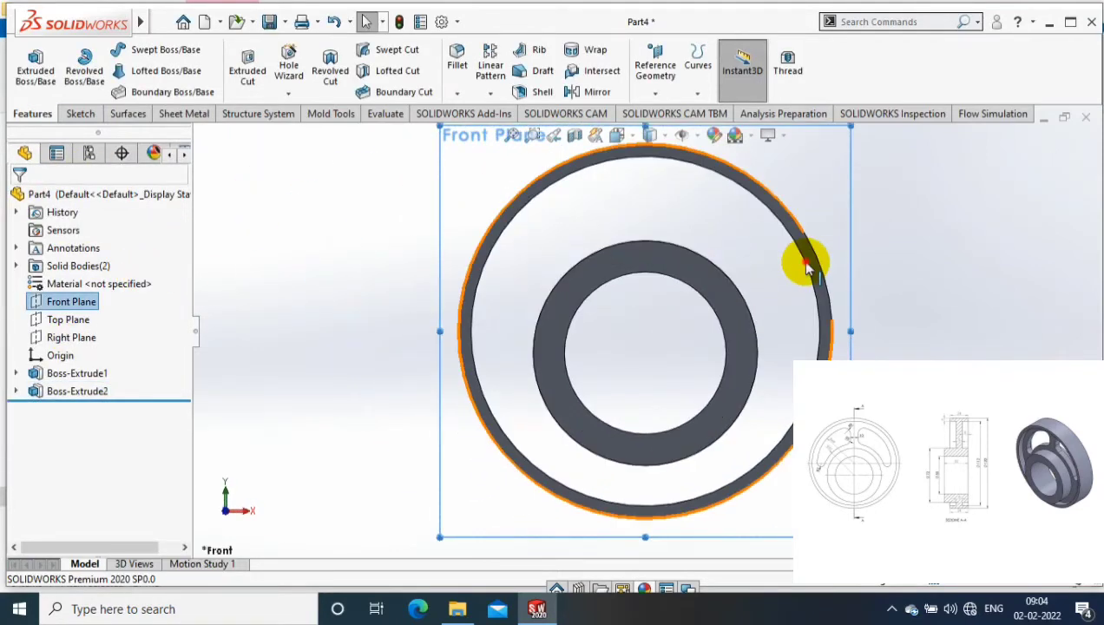
- Open a Front Plane sketch and convert the Ø112 ring edge and Ø72 hub edge into it
{"action": "left_click", "coordinate": [806, 266]}
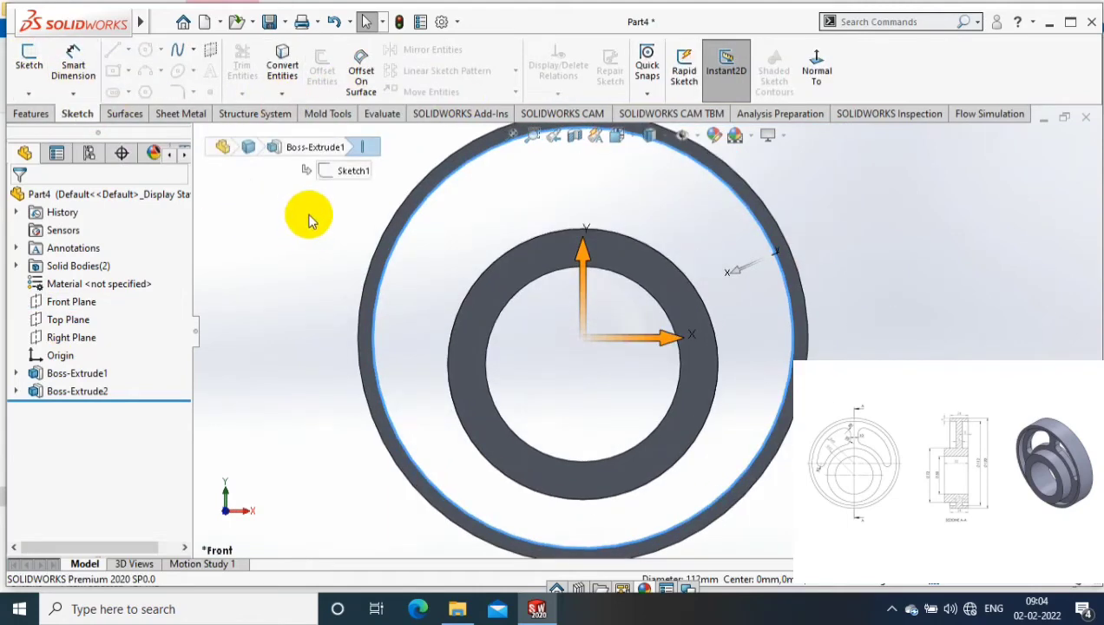
{"action": "left_click", "coordinate": [67, 304]}
{"action": "left_click", "coordinate": [80, 240]}
{"action": "left_click", "coordinate": [522, 196]}
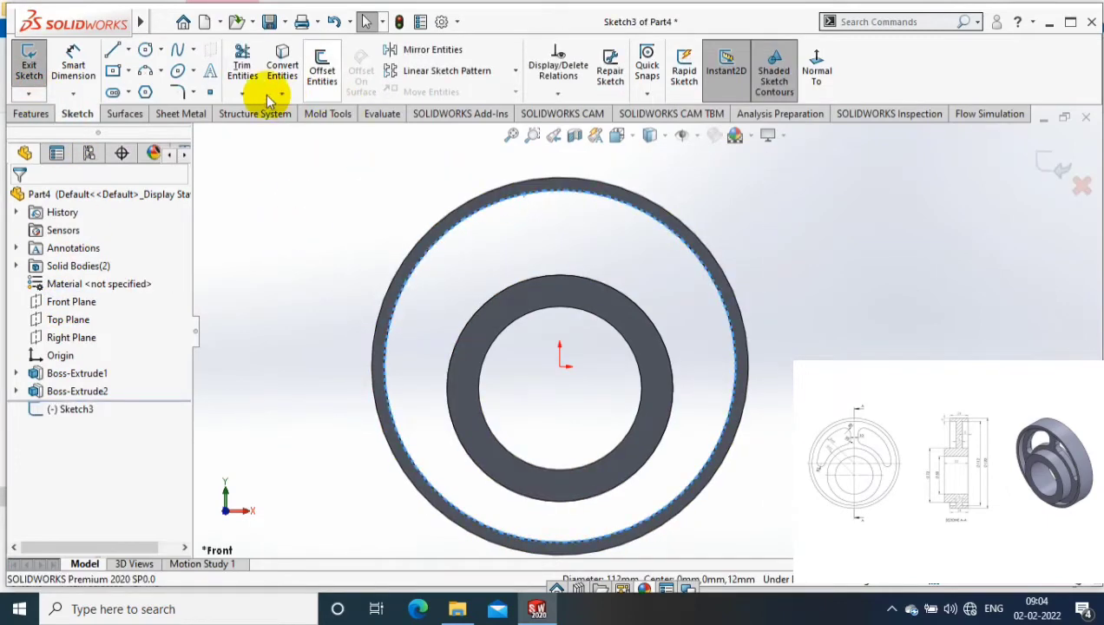
{"action": "left_click", "coordinate": [268, 97]}
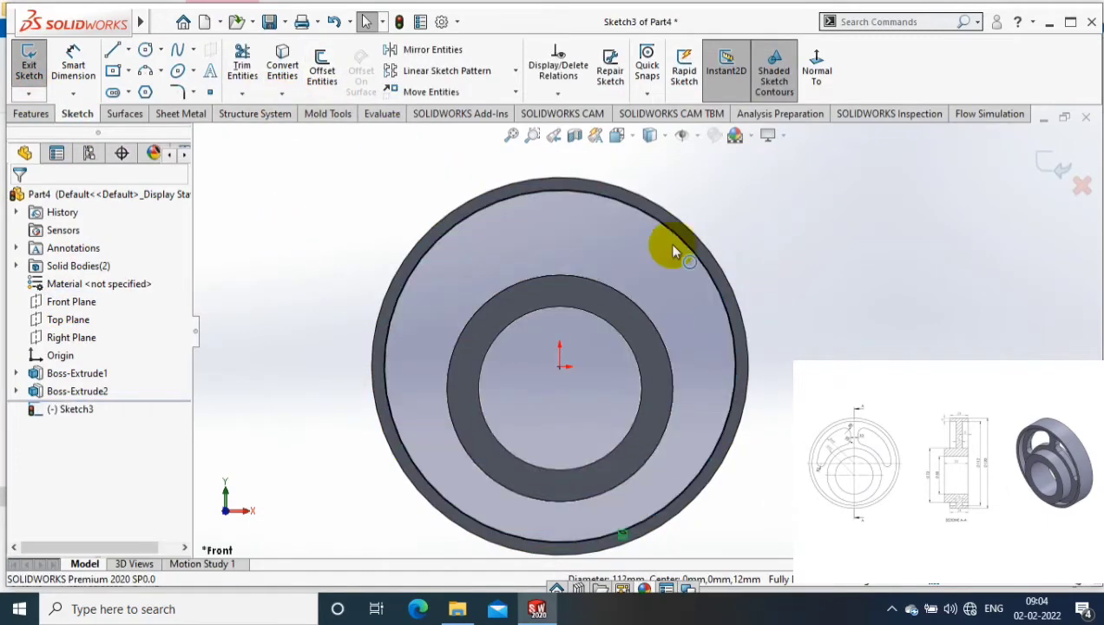
{"action": "left_click", "coordinate": [282, 70]}
{"action": "left_click", "coordinate": [525, 314]}
{"action": "left_click", "coordinate": [18, 197]}
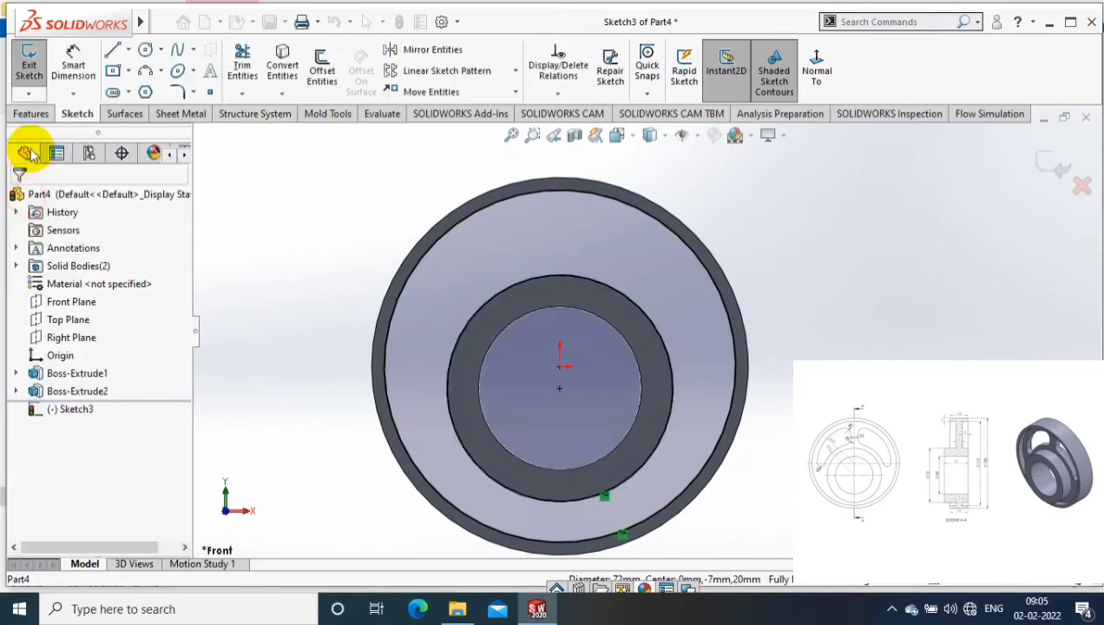
- Extrude the rim-to-hub sketch as an 8 mm Mid Plane web and view that face square
{"action": "left_click", "coordinate": [32, 114]}
{"action": "left_click", "coordinate": [33, 68]}
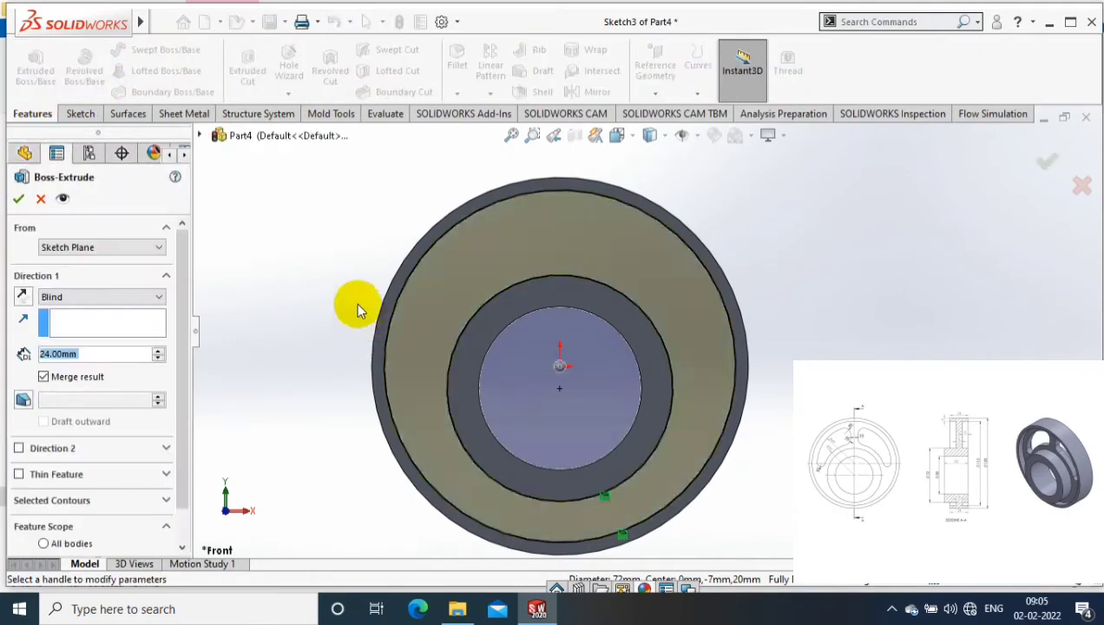
{"action": "left_click", "coordinate": [96, 296]}
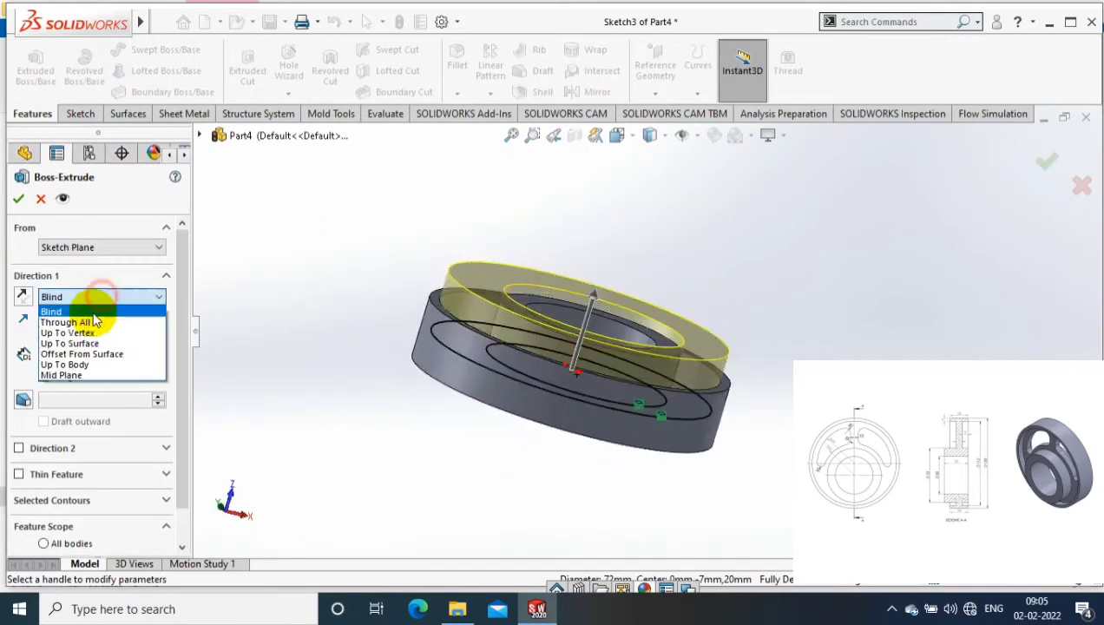
{"action": "left_click", "coordinate": [86, 375]}
{"action": "right_click", "coordinate": [296, 358]}
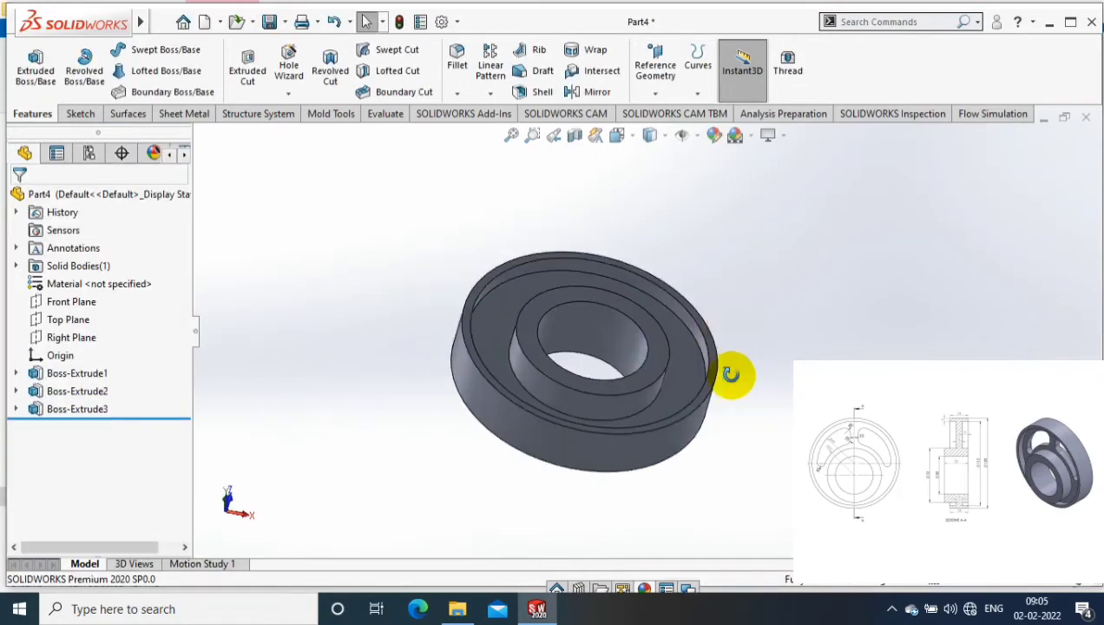
{"action": "middle_click_drag", "start_coordinate": [735, 340], "coordinate": [728, 424]}
{"action": "right_click", "coordinate": [655, 313]}
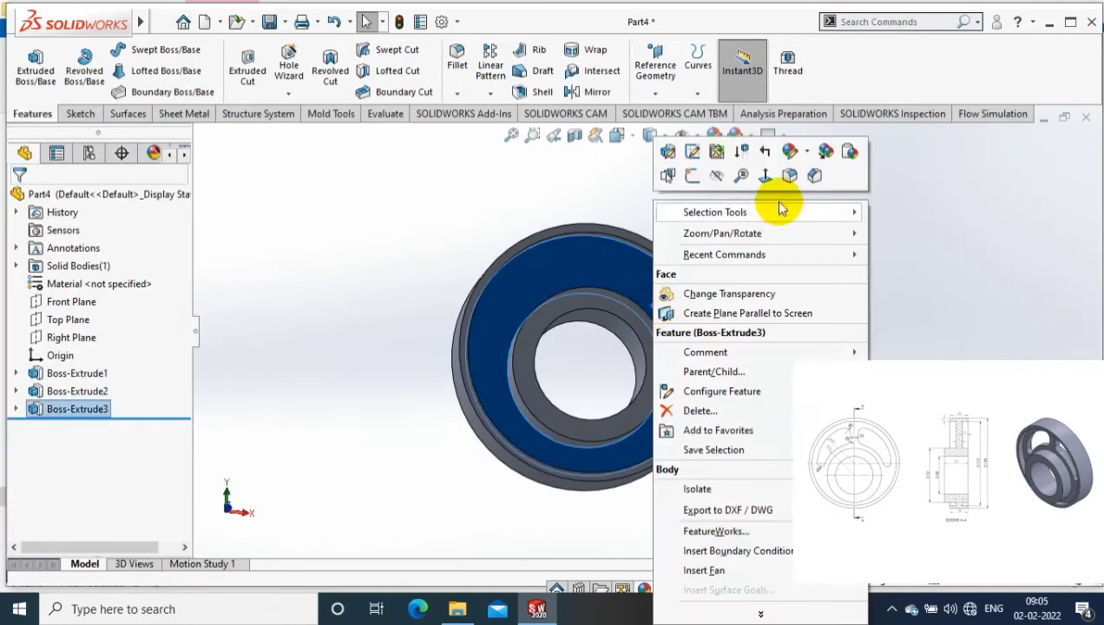
{"action": "left_click", "coordinate": [764, 158]}
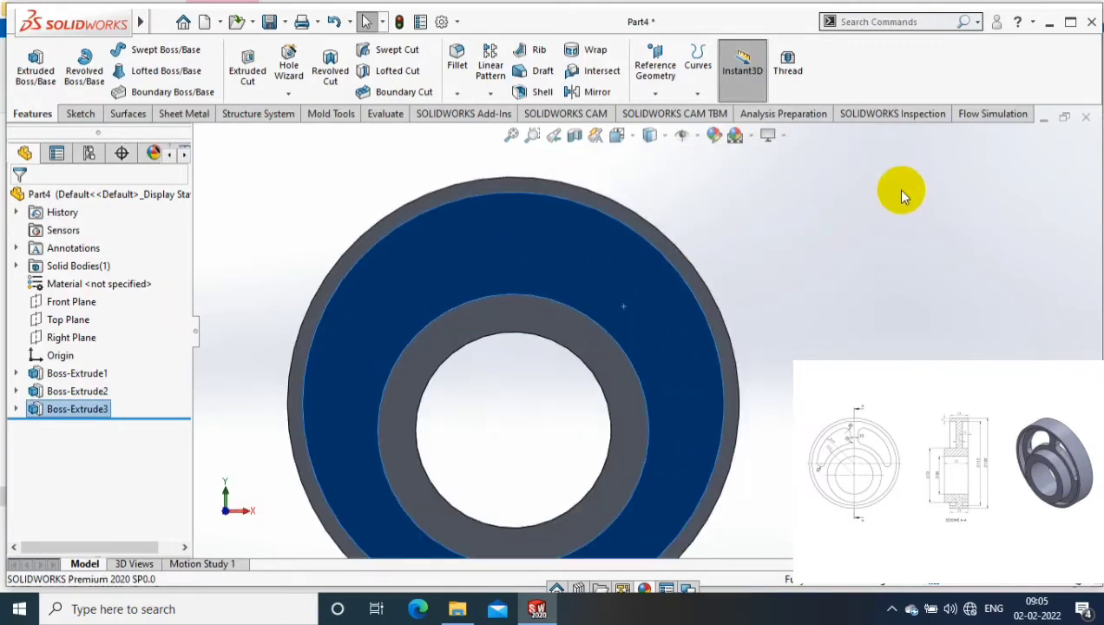
{"action": "left_click", "coordinate": [80, 113]}
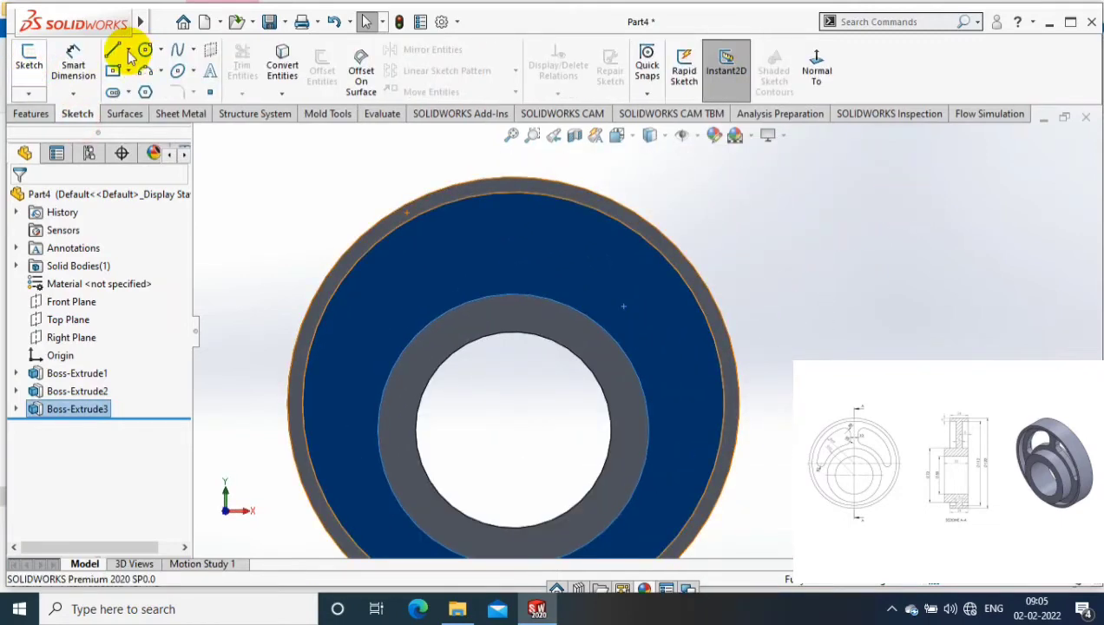
- Draw a horizontal centreline leftwards from the wheel centre toward the rim
{"action": "left_click", "coordinate": [112, 49]}
{"action": "left_click", "coordinate": [513, 403]}
{"action": "key", "text": "Escape"}
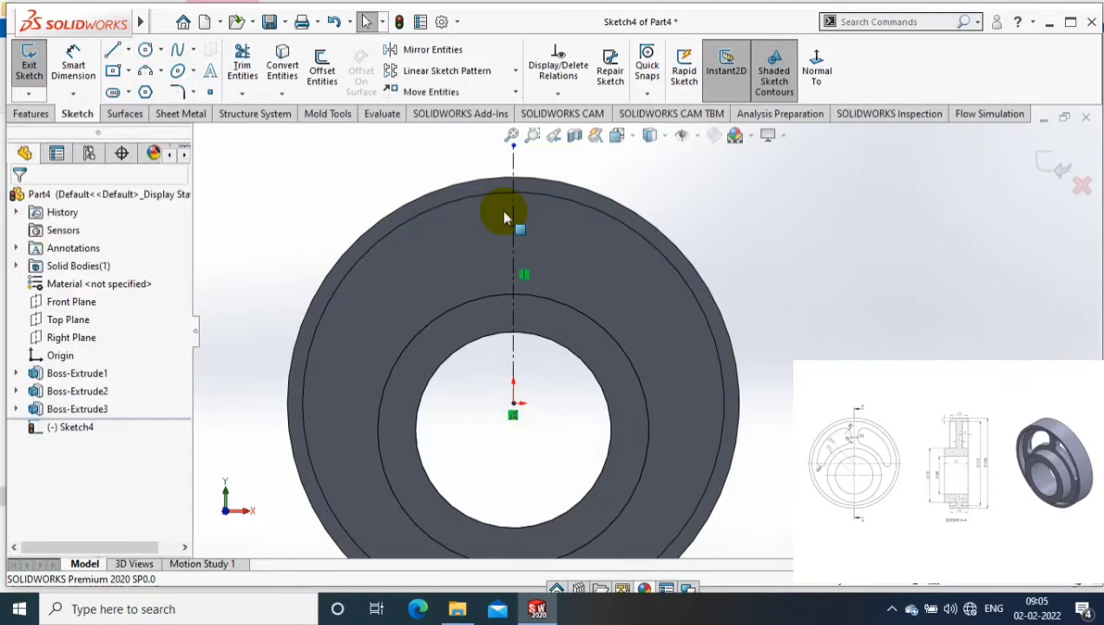
{"action": "left_click", "coordinate": [513, 217]}
{"action": "key", "text": "Delete"}
{"action": "key", "text": "l"}
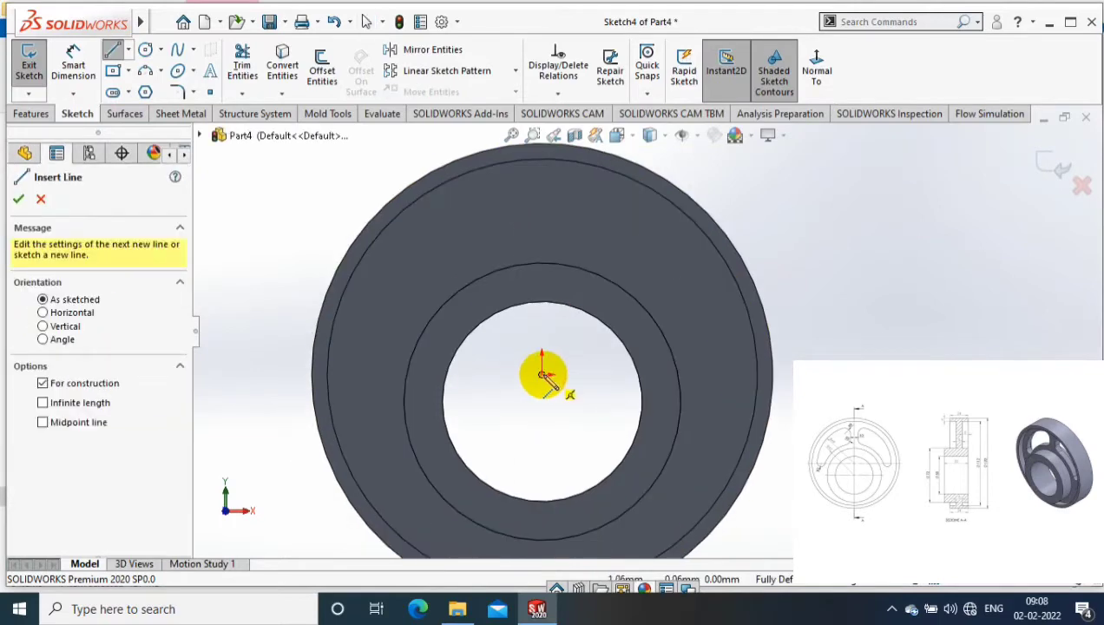
{"action": "left_click", "coordinate": [542, 373]}
{"action": "left_click", "coordinate": [279, 370]}
{"action": "key", "text": "Escape"}
- Add a circle at the centreline's left end and dimension it Ø10
{"action": "left_click", "coordinate": [144, 50]}
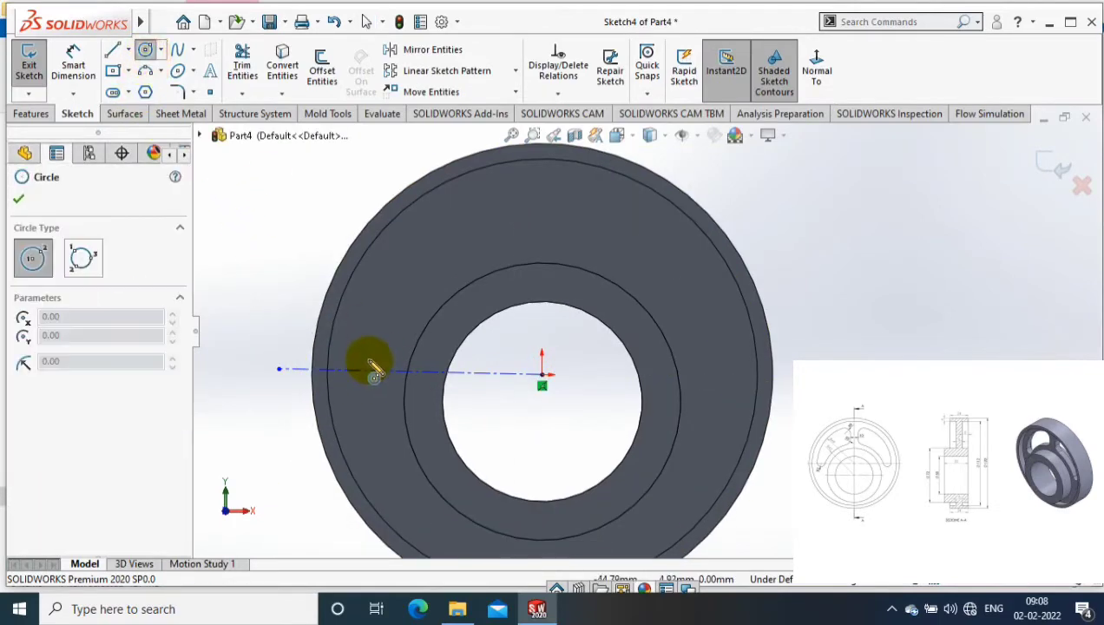
{"action": "left_click", "coordinate": [365, 370]}
{"action": "left_click", "coordinate": [365, 394]}
{"action": "key", "text": "Escape"}
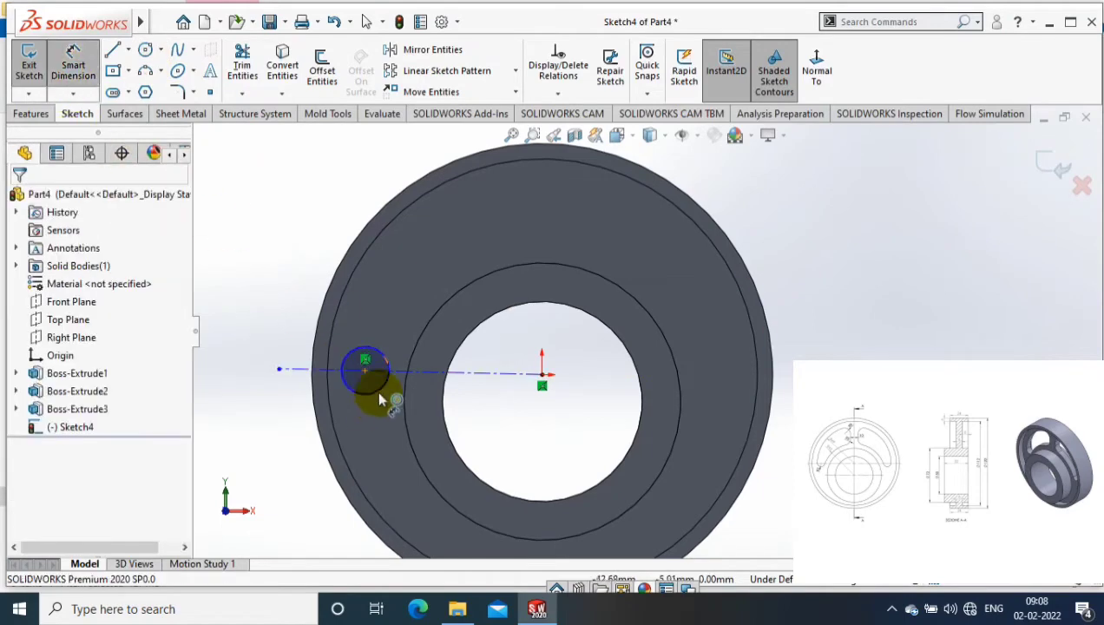
{"action": "left_click", "coordinate": [382, 392]}
{"action": "left_click", "coordinate": [382, 438]}
{"action": "type", "text": "10"}
{"action": "key", "text": "Return"}
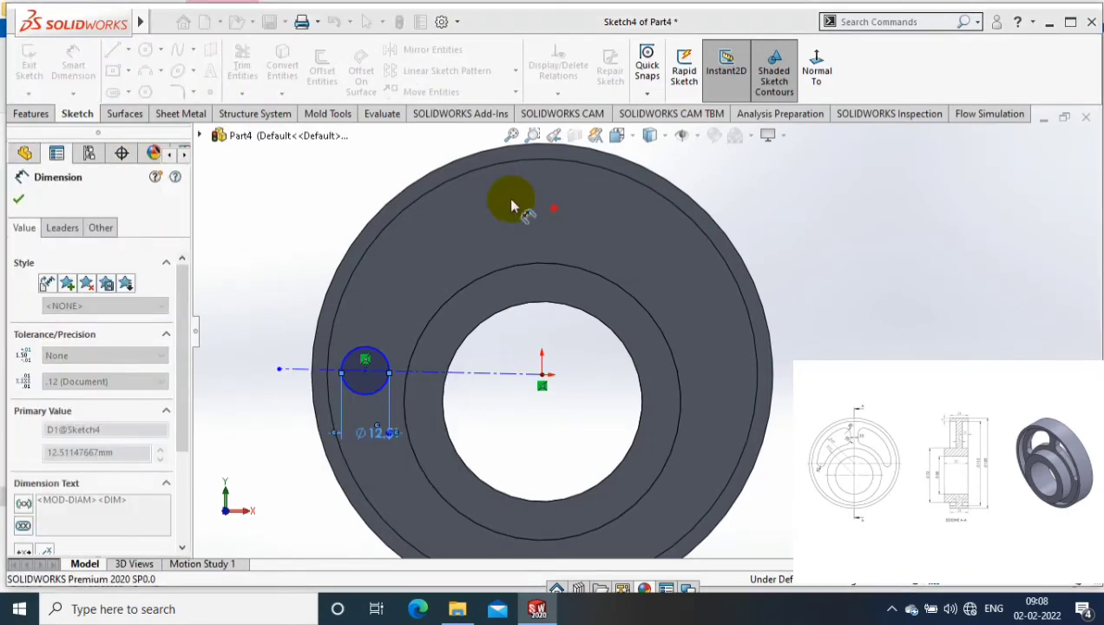
{"action": "key", "text": "Escape"}
- Draw a short vertical line near the top of the wheel and begin dimensioning it
{"action": "left_click", "coordinate": [113, 50]}
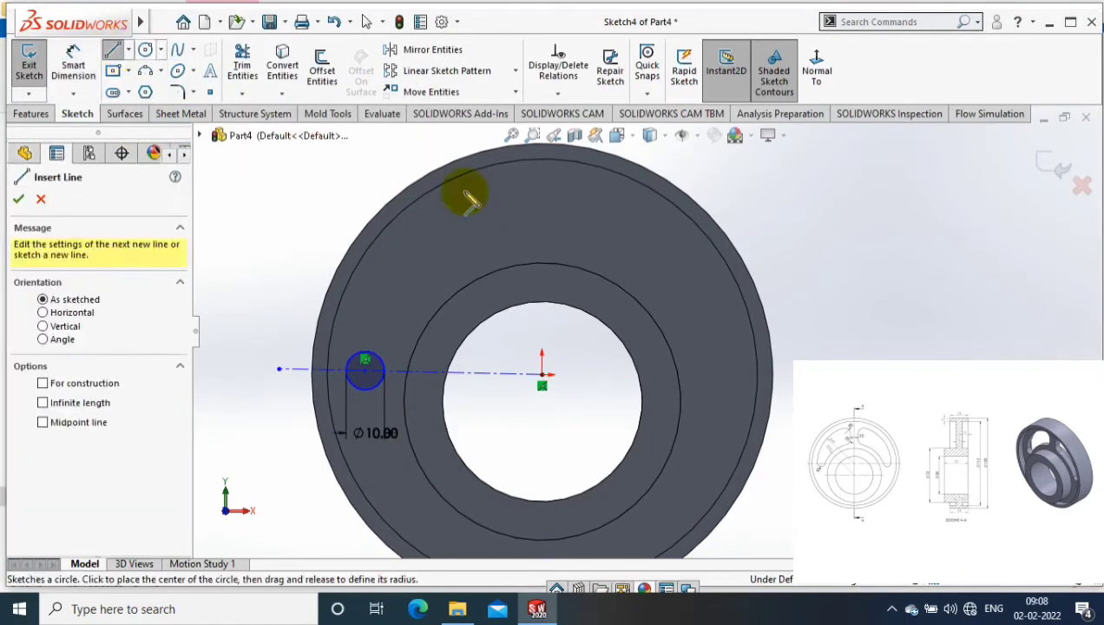
{"action": "left_click_drag", "start_coordinate": [517, 191], "coordinate": [517, 234]}
{"action": "key", "text": "d"}
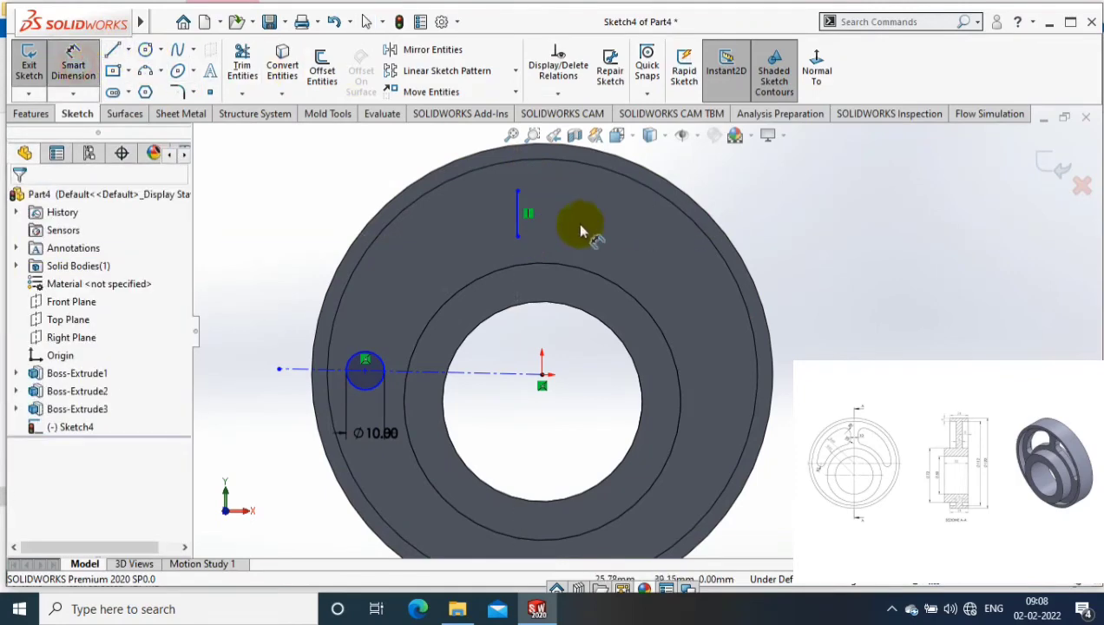
{"action": "left_click", "coordinate": [530, 169]}
- Place the short line's dimension and draw a three-point arc from its top to the small circle
{"action": "left_click", "coordinate": [613, 203]}
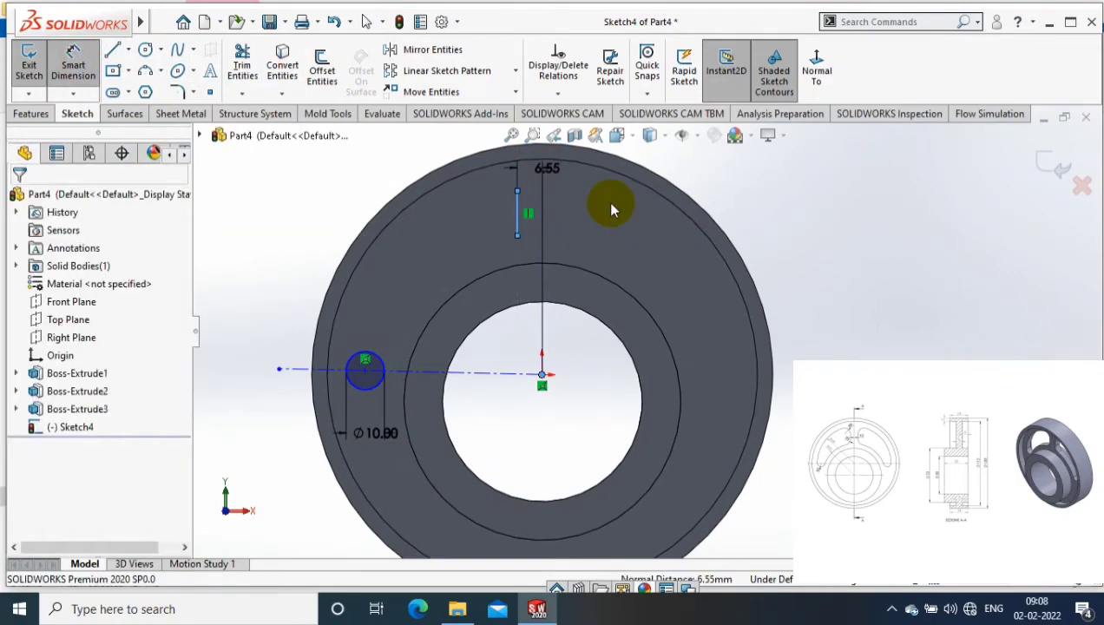
{"action": "key", "text": "Escape"}
{"action": "left_click", "coordinate": [145, 71]}
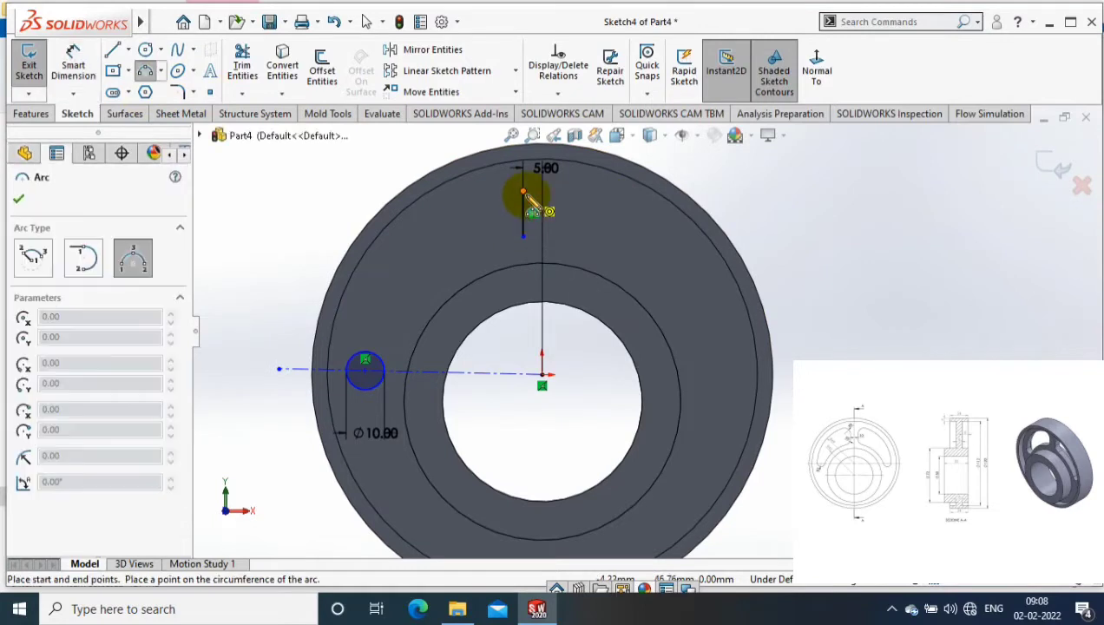
{"action": "left_click", "coordinate": [522, 189]}
{"action": "left_click", "coordinate": [356, 373]}
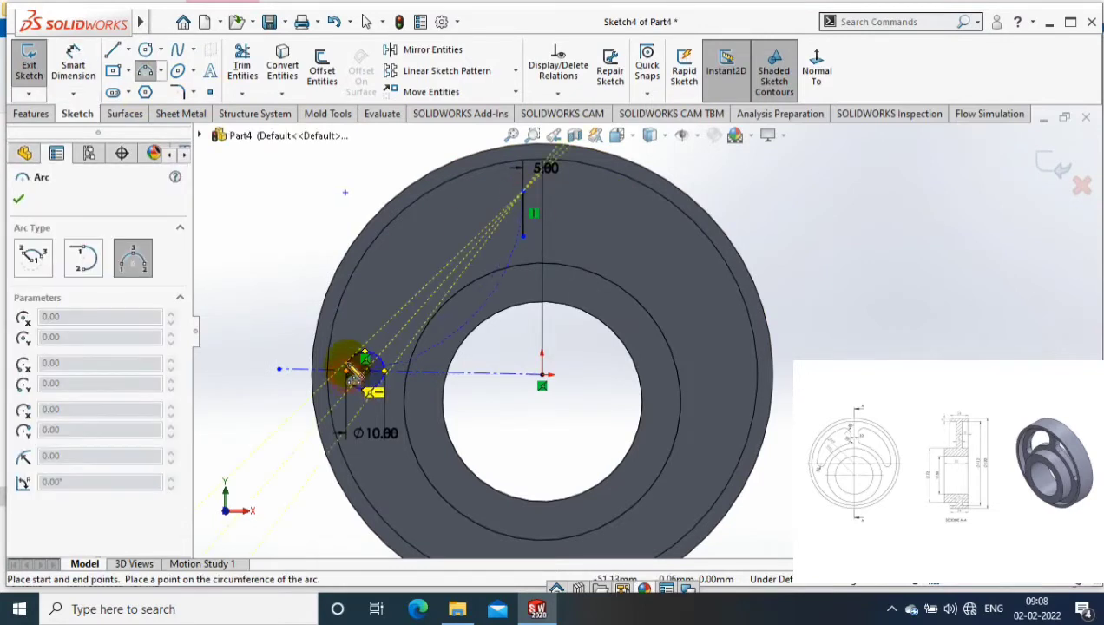
{"action": "left_click", "coordinate": [386, 271]}
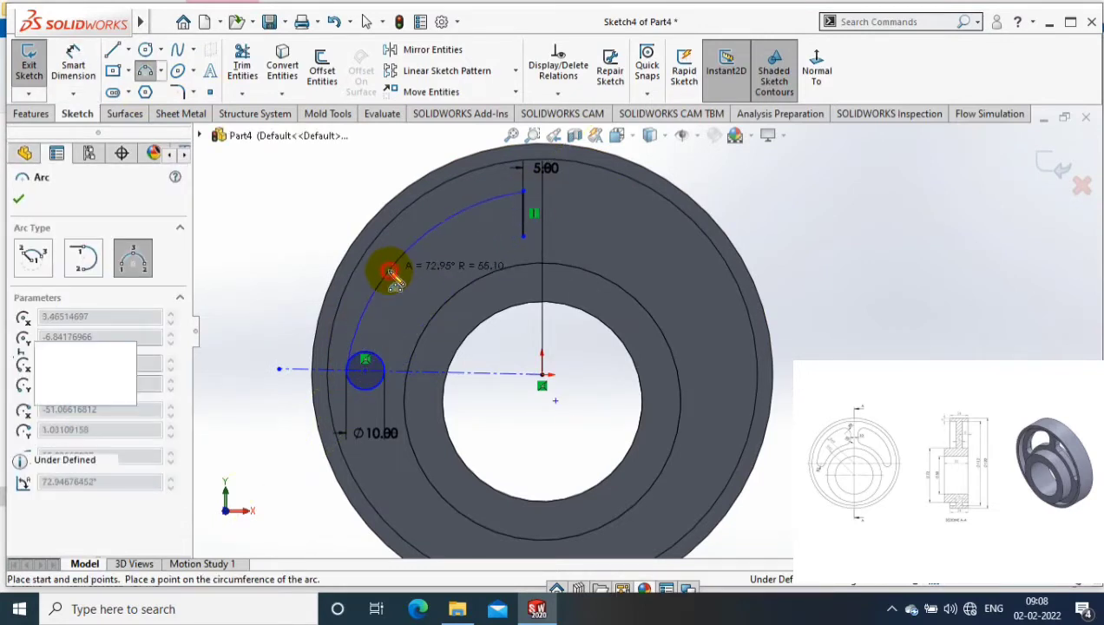
{"action": "key", "text": "Escape"}
- Make the big arc tangent to the small circle
{"action": "scroll", "coordinate": [363, 358], "scroll_direction": "down", "scroll_amount": 2}
{"action": "left_click", "coordinate": [365, 373]}
{"action": "left_click", "coordinate": [370, 328], "text": "ctrl"}
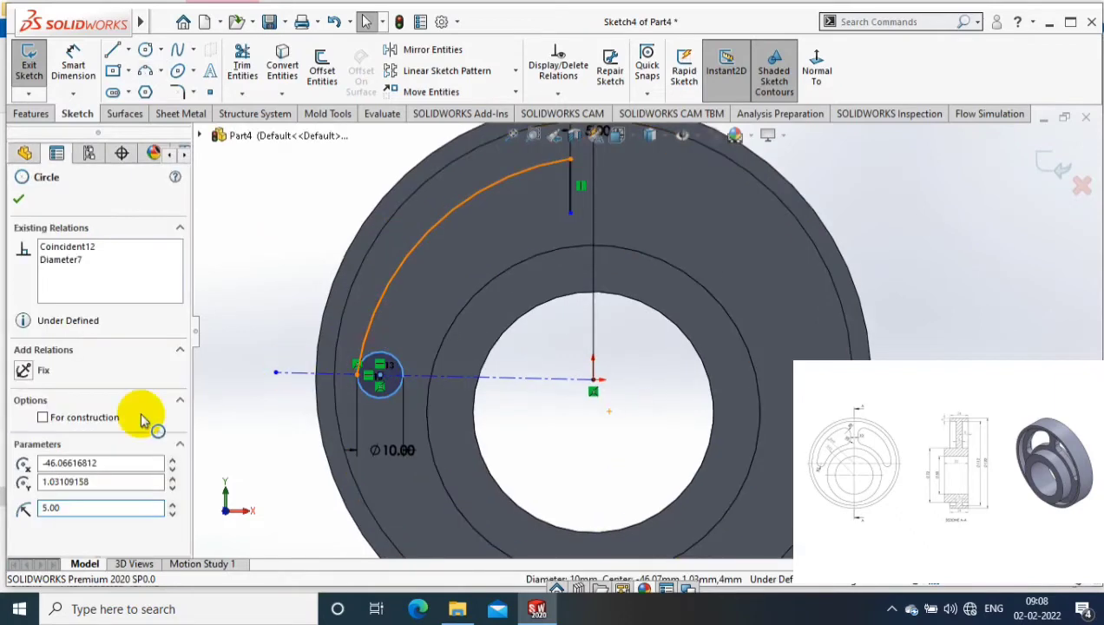
{"action": "left_click", "coordinate": [24, 482]}
{"action": "left_click", "coordinate": [19, 198]}
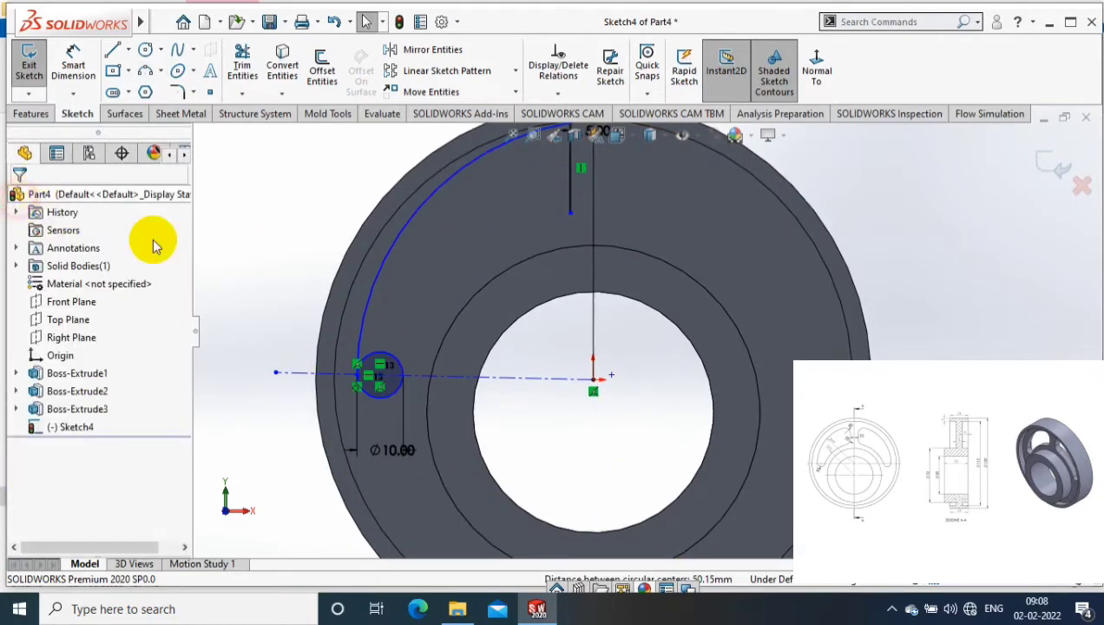
{"action": "scroll", "coordinate": [524, 328], "scroll_direction": "up", "scroll_amount": 2}
{"action": "scroll", "coordinate": [513, 347], "scroll_direction": "up", "scroll_amount": 2}
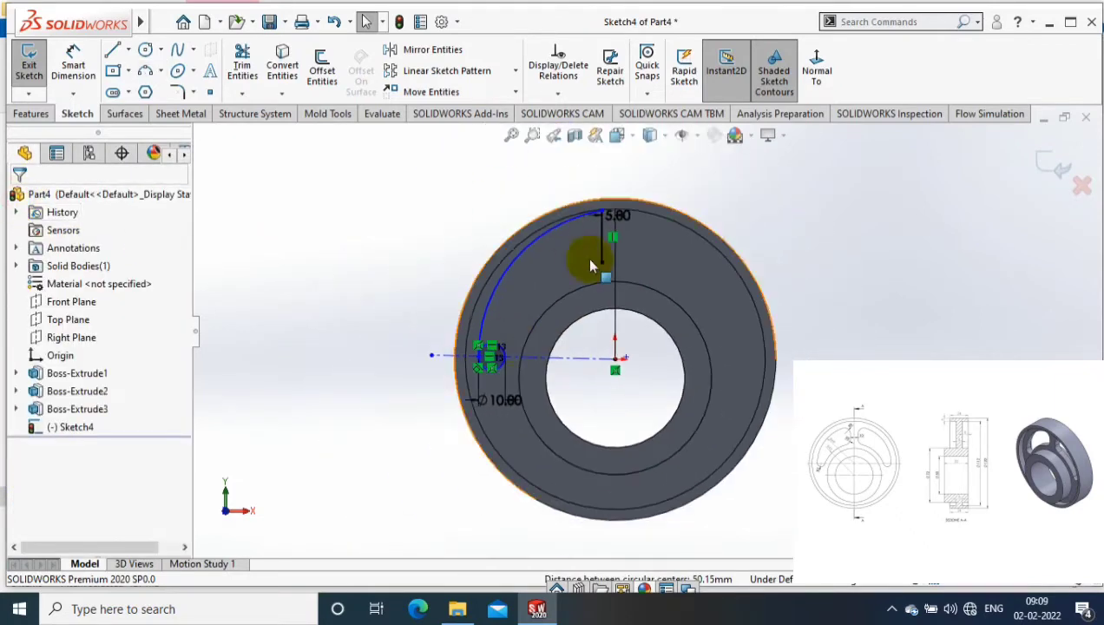
- Dimension the arc to R49 and select it with the wheel's outer edge for a concentric relation
{"action": "left_click", "coordinate": [73, 58]}
{"action": "left_click", "coordinate": [510, 242]}
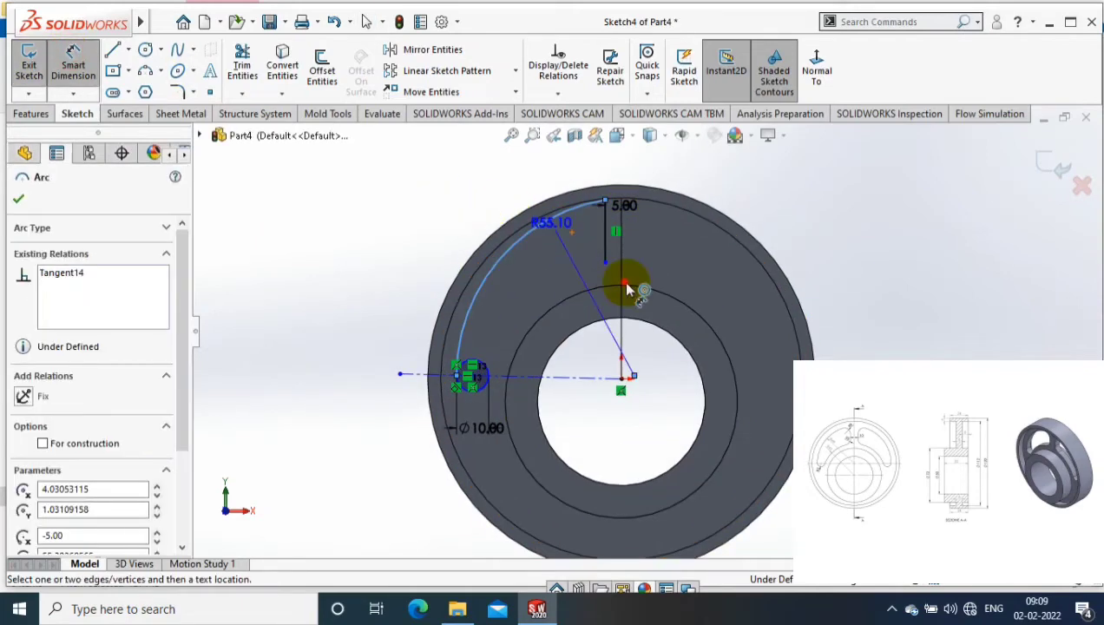
{"action": "left_click", "coordinate": [584, 285]}
{"action": "type", "text": "49"}
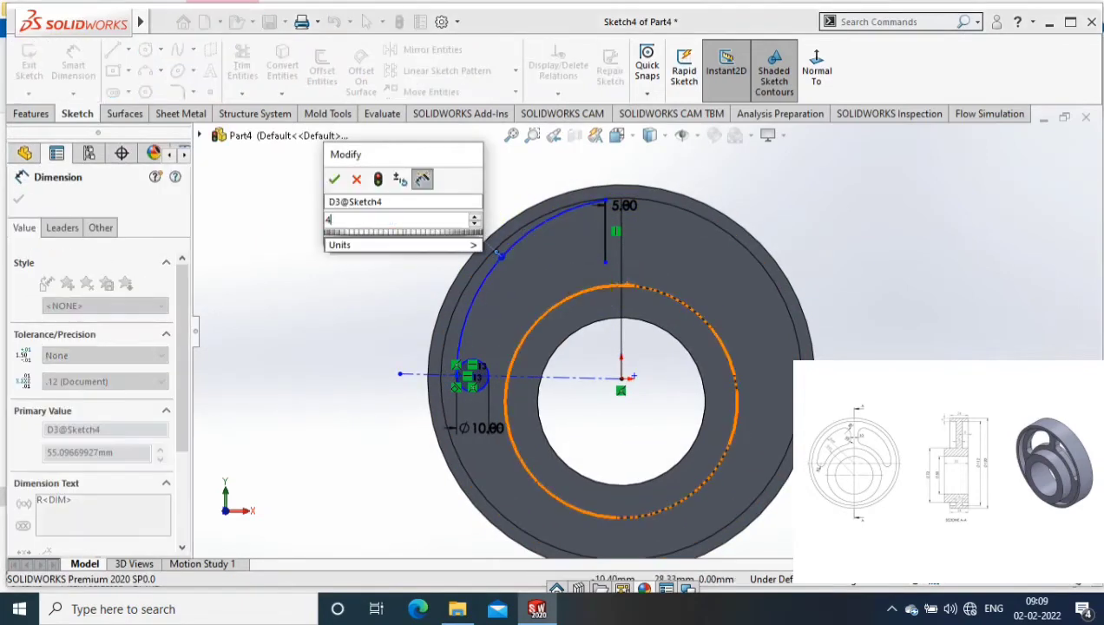
{"action": "key", "text": "Return"}
{"action": "left_click", "coordinate": [522, 251]}
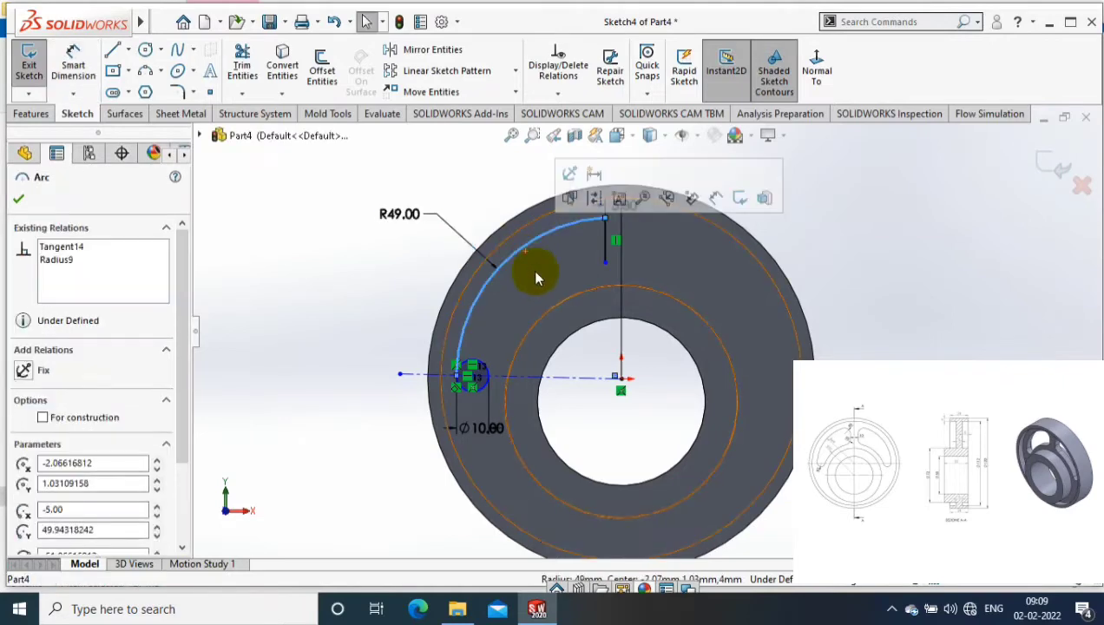
{"action": "left_click", "coordinate": [876, 287]}
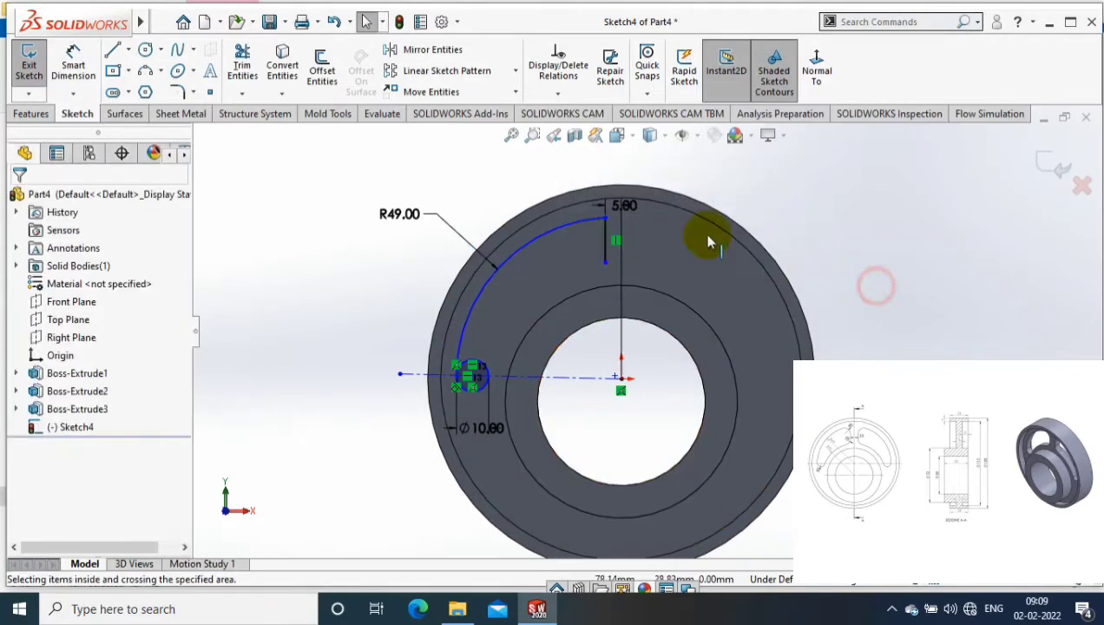
{"action": "left_click", "coordinate": [562, 232]}
{"action": "left_click", "coordinate": [561, 214], "text": "ctrl"}
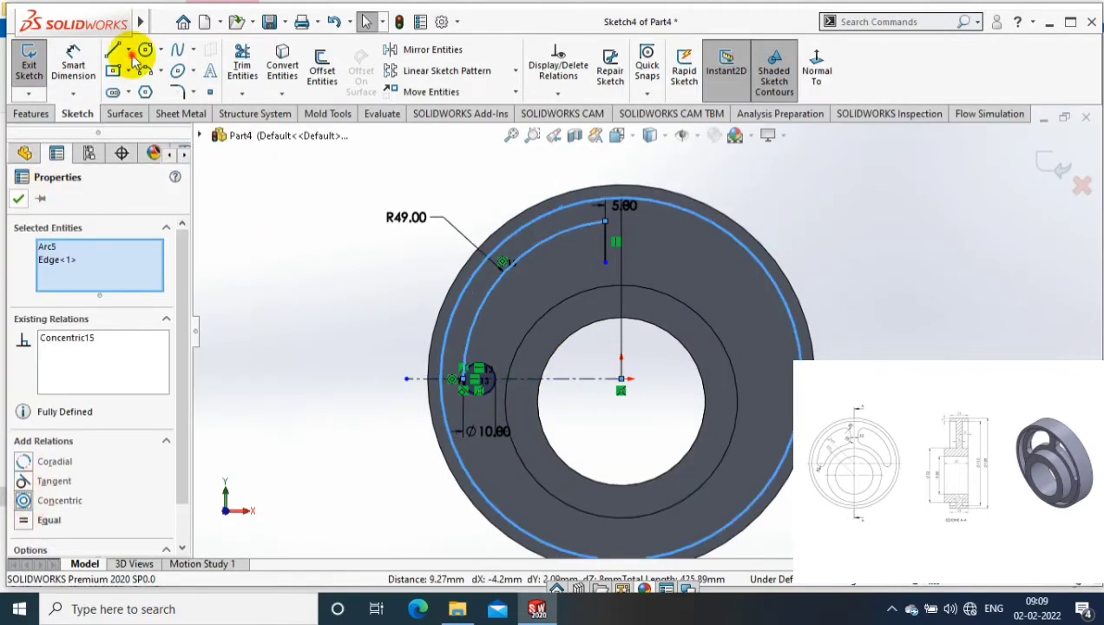
- Draw an inner three-point arc from the small circle and dimension it R42
{"action": "left_click", "coordinate": [160, 70]}
{"action": "left_click", "coordinate": [174, 128]}
{"action": "scroll", "coordinate": [457, 393], "scroll_direction": "down", "scroll_amount": 2}
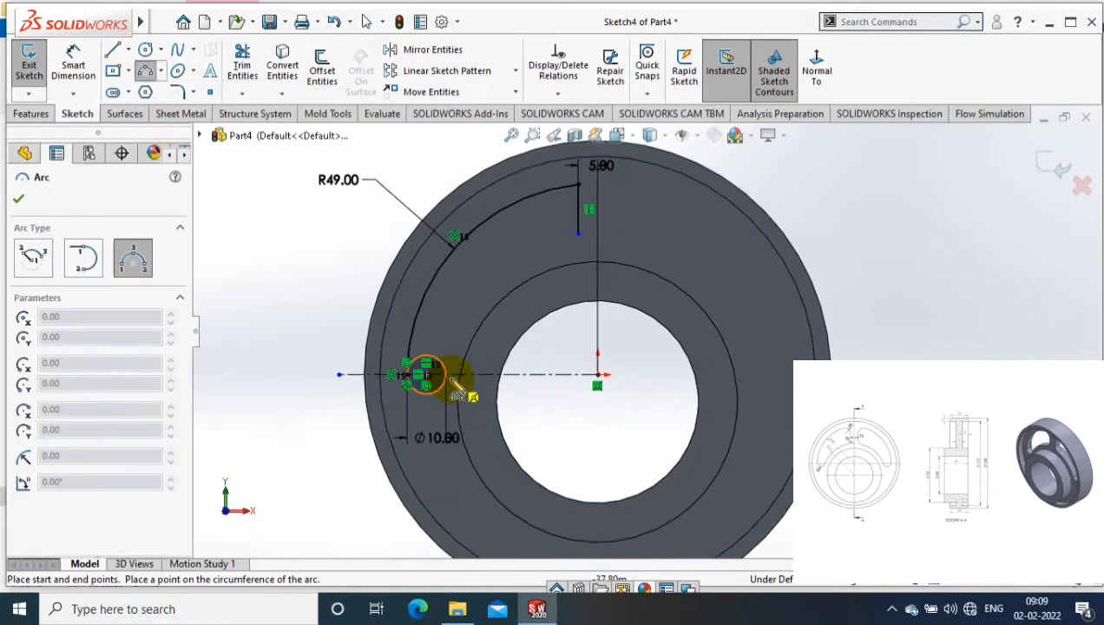
{"action": "left_click", "coordinate": [445, 374]}
{"action": "left_click", "coordinate": [509, 282]}
{"action": "left_click", "coordinate": [73, 66]}
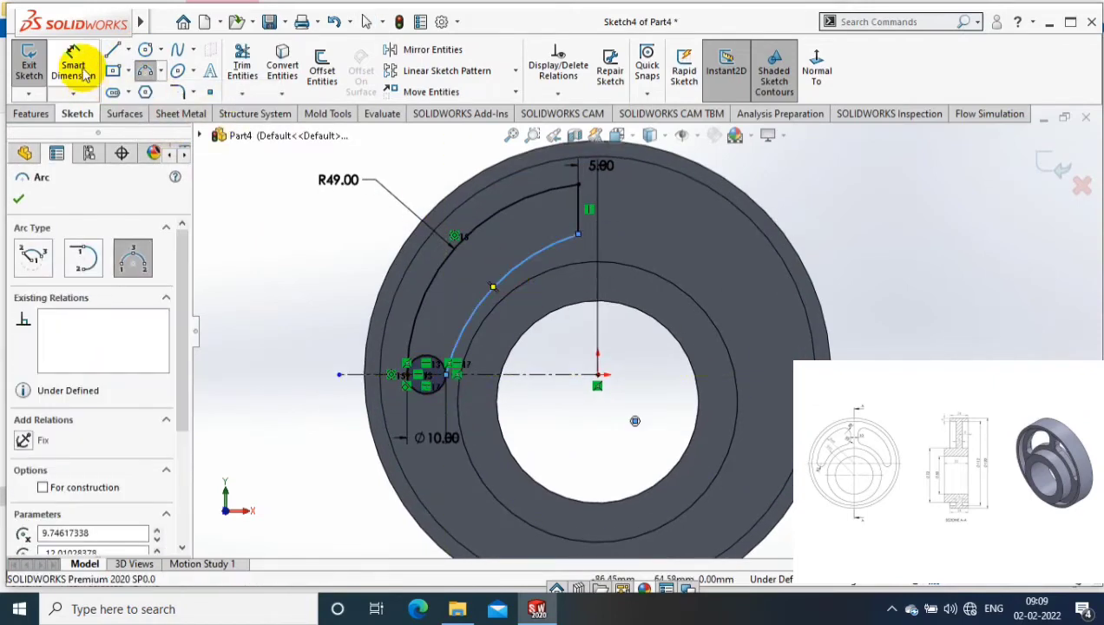
{"action": "left_click", "coordinate": [517, 272]}
{"action": "left_click", "coordinate": [573, 352]}
{"action": "type", "text": "42"}
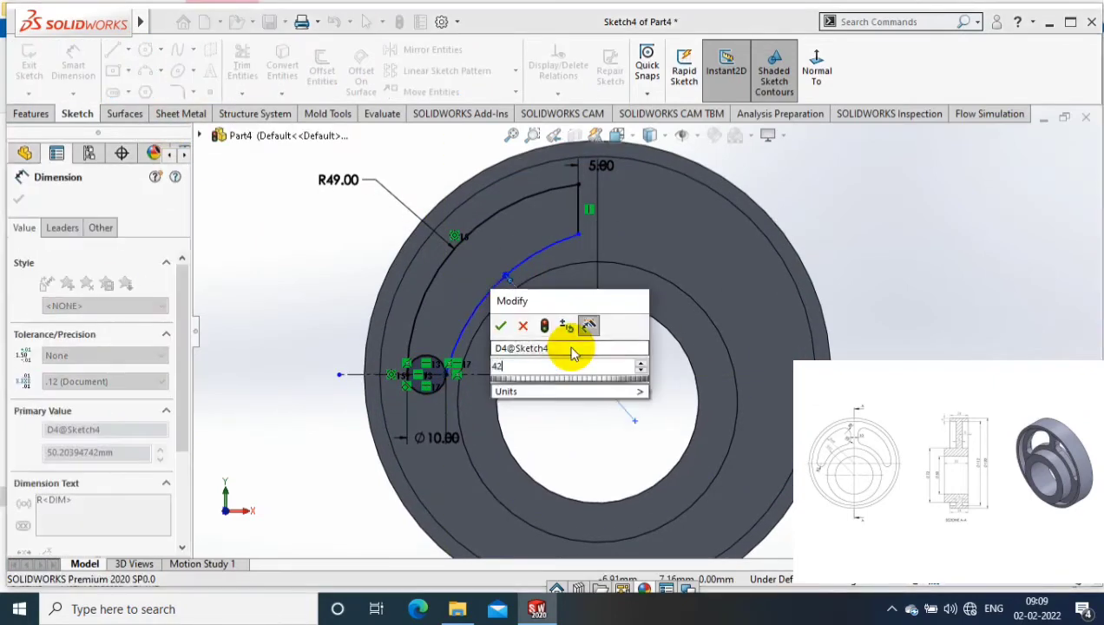
{"action": "key", "text": "Return"}
{"action": "key", "text": "Escape"}
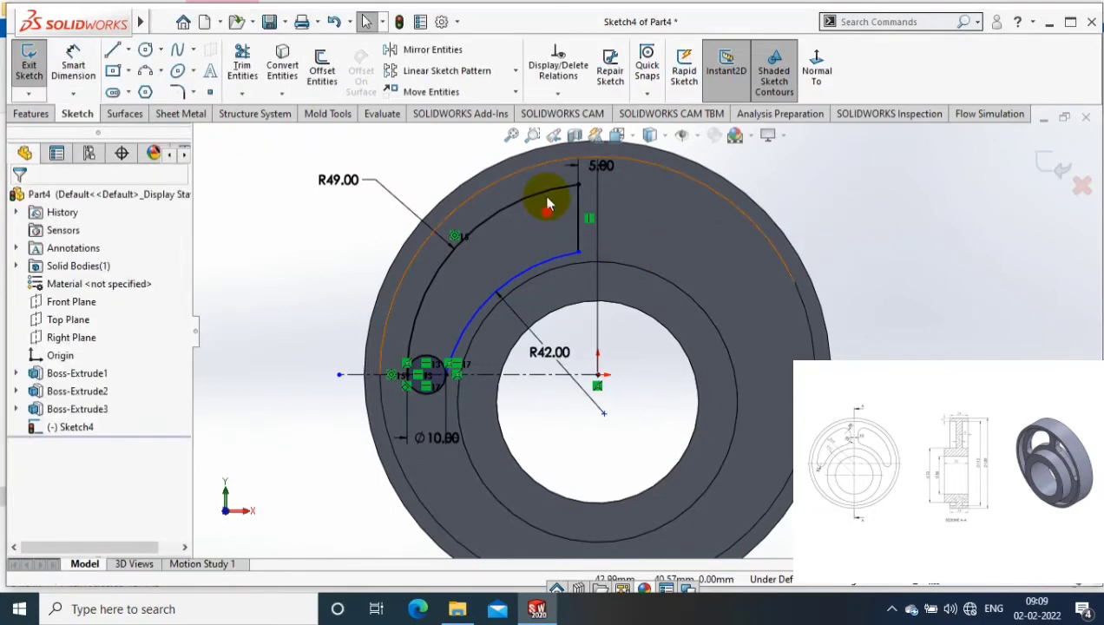
- Try a concentric relation with the outer edge, undo the conflict, and delete the R42 arc
{"action": "left_click", "coordinate": [547, 204]}
{"action": "left_click", "coordinate": [394, 266], "text": "ctrl"}
{"action": "left_click", "coordinate": [23, 500]}
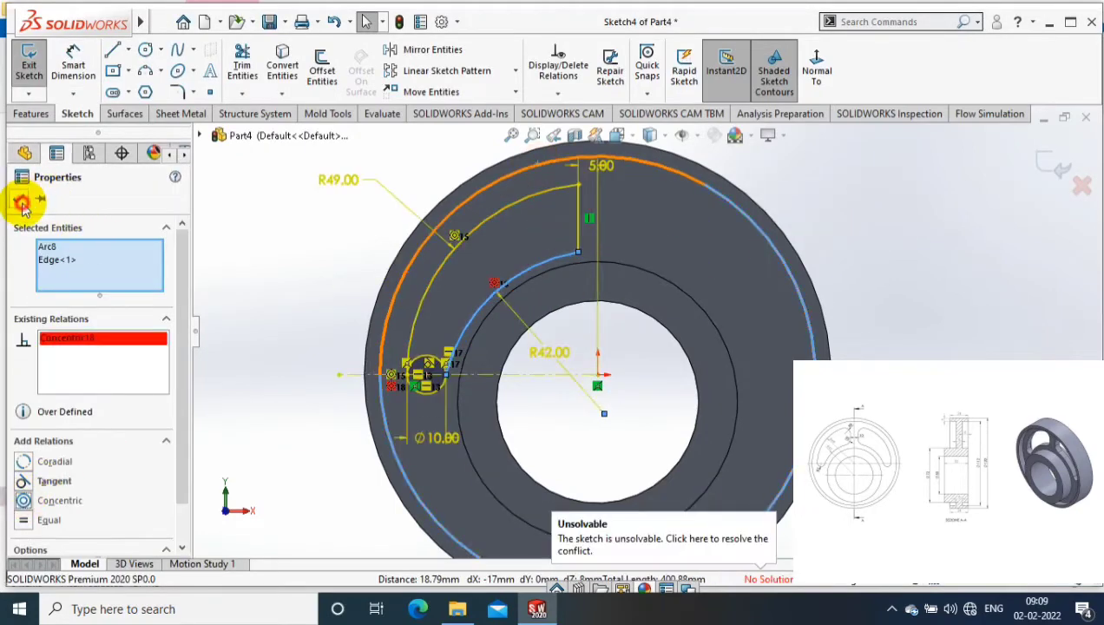
{"action": "left_click", "coordinate": [22, 201]}
{"action": "key", "text": "ctrl+z"}
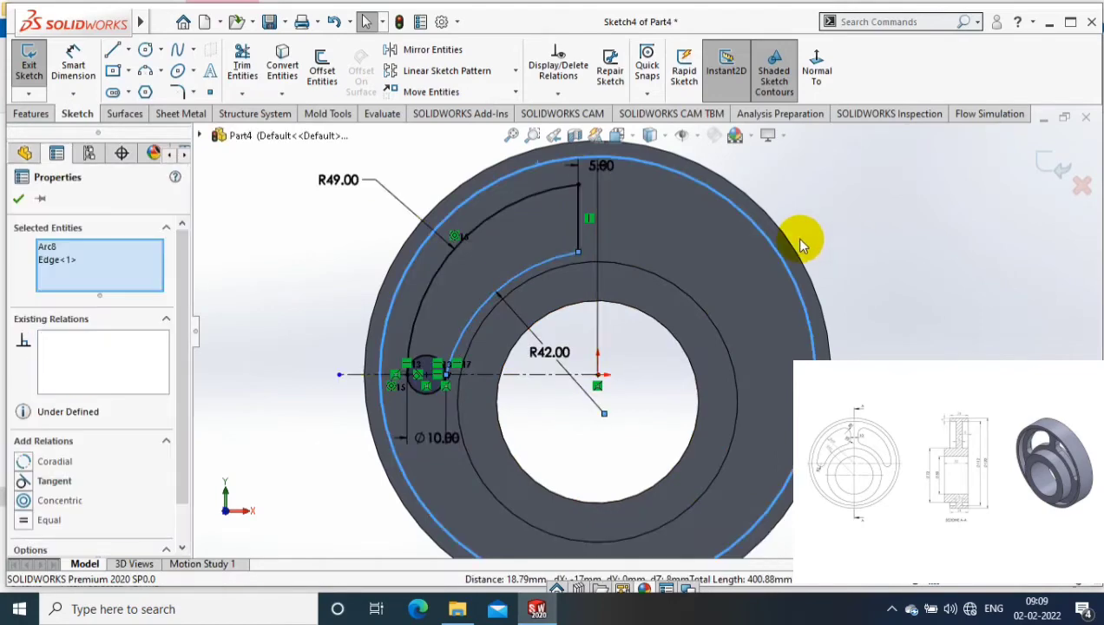
{"action": "scroll", "coordinate": [674, 280], "scroll_direction": "up", "scroll_amount": 2}
{"action": "left_click", "coordinate": [930, 252]}
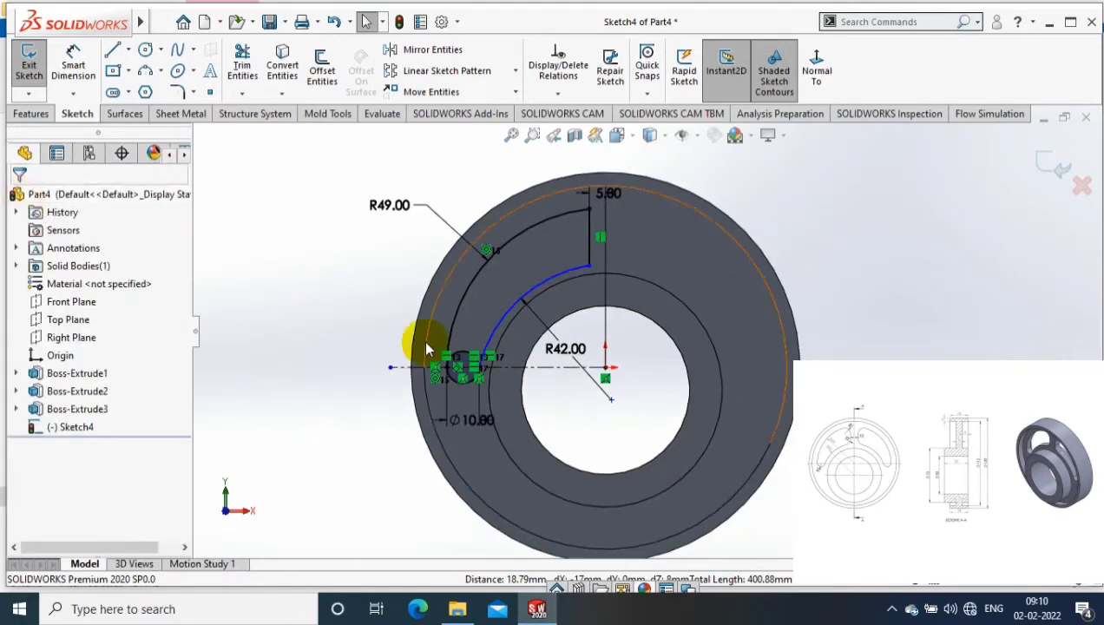
{"action": "scroll", "coordinate": [426, 350], "scroll_direction": "down", "scroll_amount": 2}
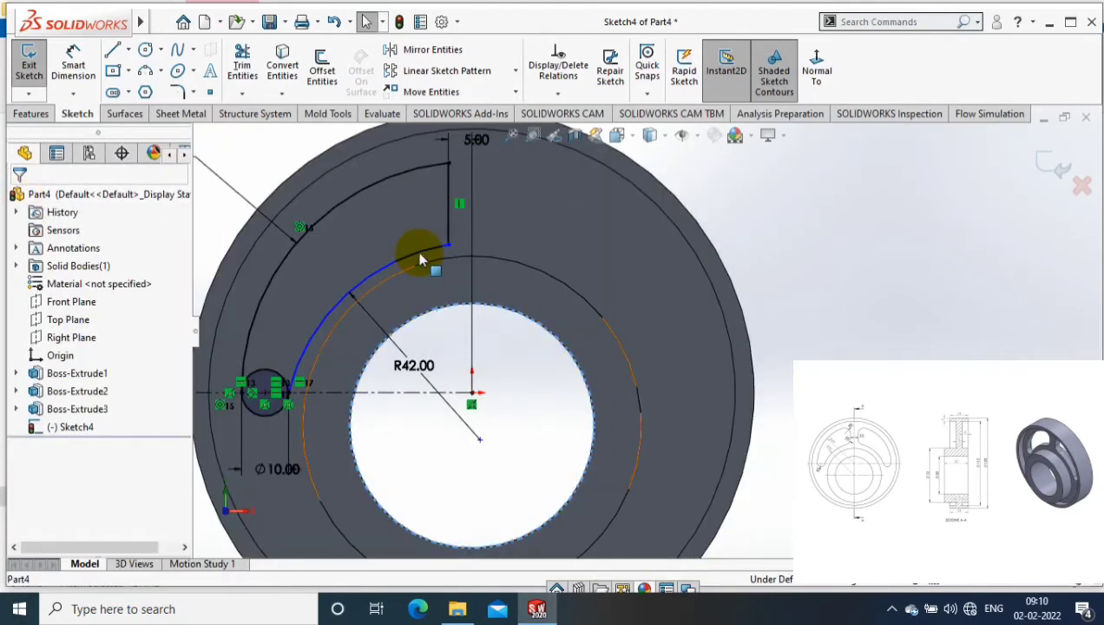
{"action": "scroll", "coordinate": [642, 313], "scroll_direction": "up", "scroll_amount": 1}
{"action": "key", "text": "Delete"}
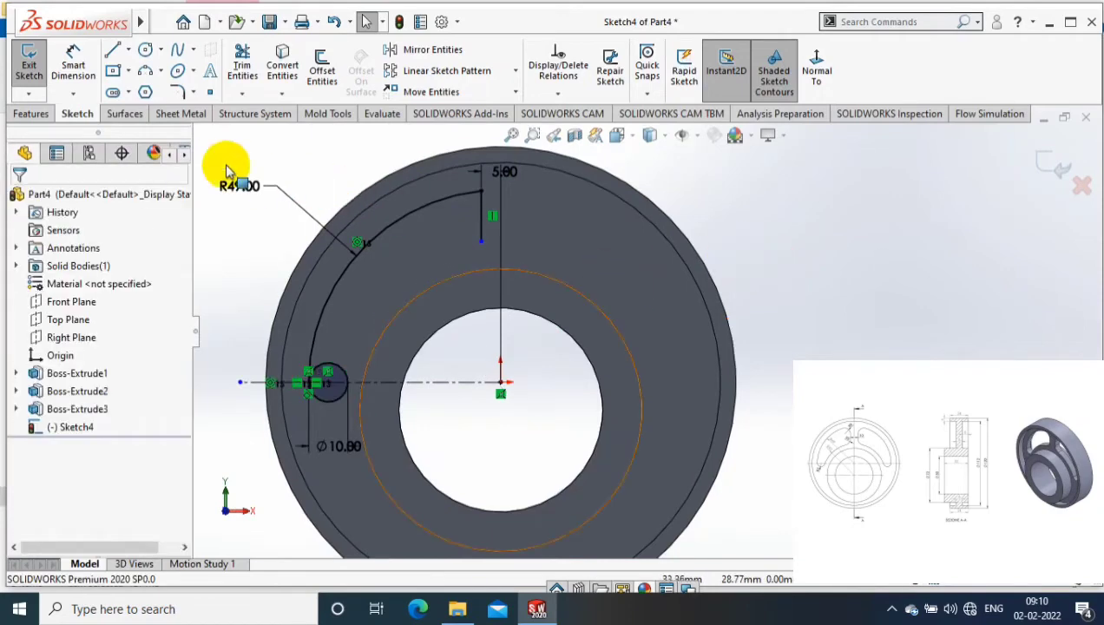
- Draw a 3-point inner arc from the small circle to the vertical line
{"action": "left_click", "coordinate": [161, 70]}
{"action": "left_click", "coordinate": [186, 130]}
{"action": "left_click", "coordinate": [482, 241]}
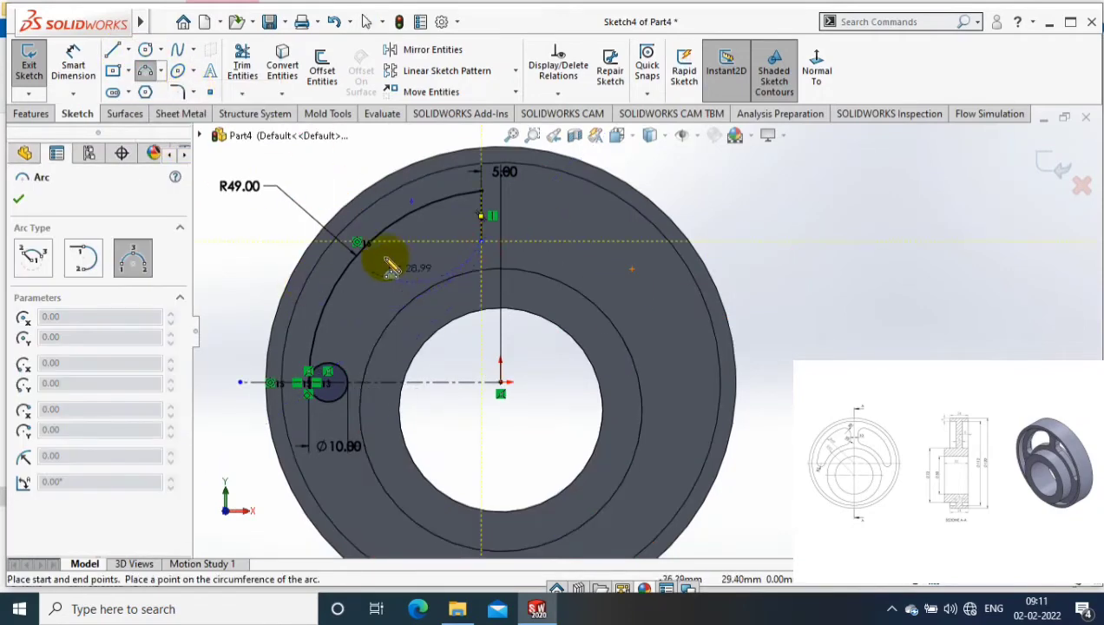
{"action": "left_click", "coordinate": [348, 372]}
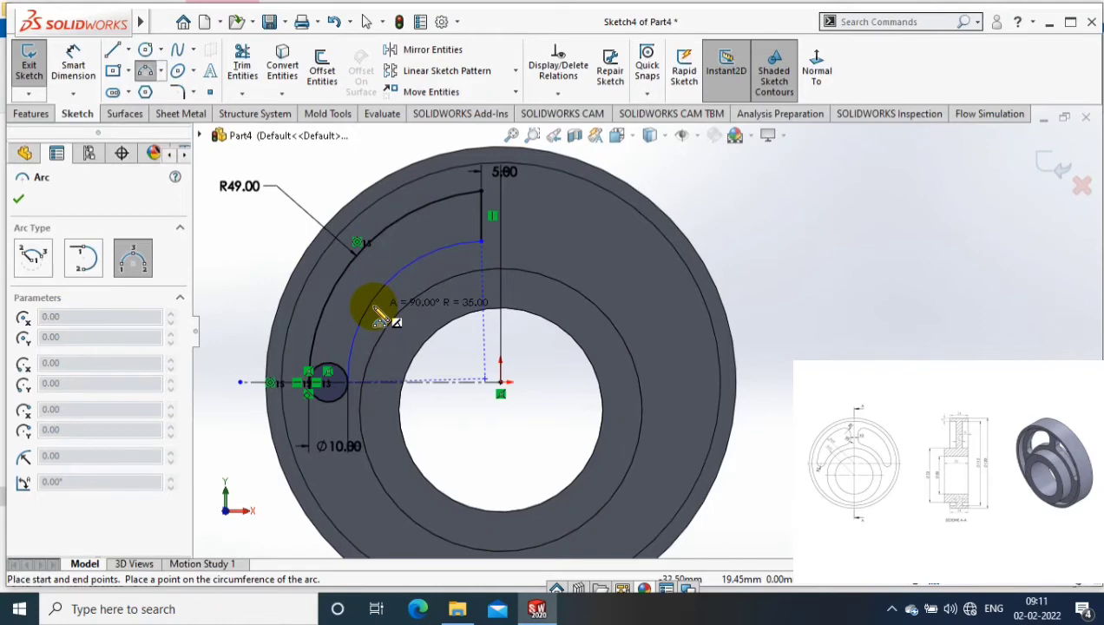
{"action": "left_click", "coordinate": [380, 317]}
{"action": "key", "text": "Escape"}
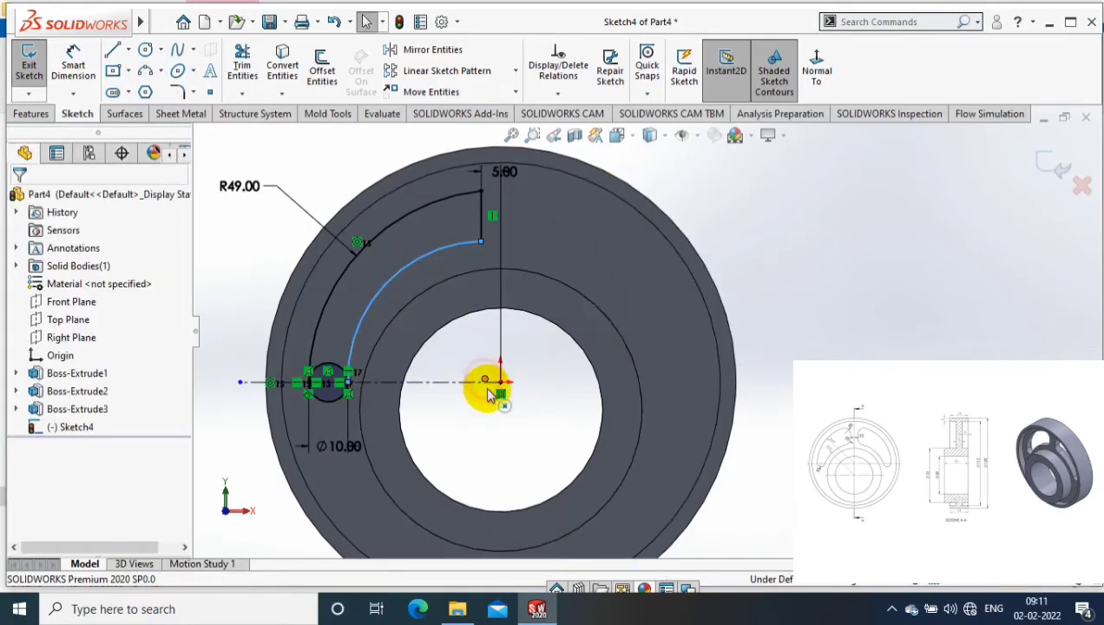
- Make the inner arc concentric with the wheel's bore so Sketch4 is fully defined
{"action": "left_click", "coordinate": [491, 395]}
{"action": "left_click", "coordinate": [457, 328]}
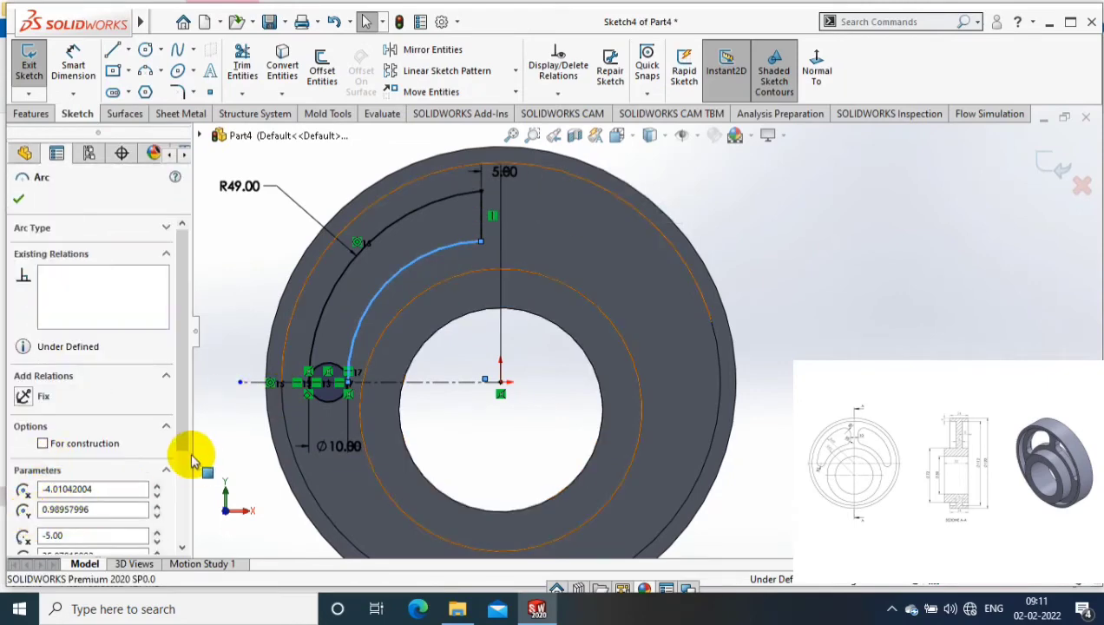
{"action": "left_click", "coordinate": [444, 251]}
{"action": "left_click", "coordinate": [467, 317], "text": "ctrl"}
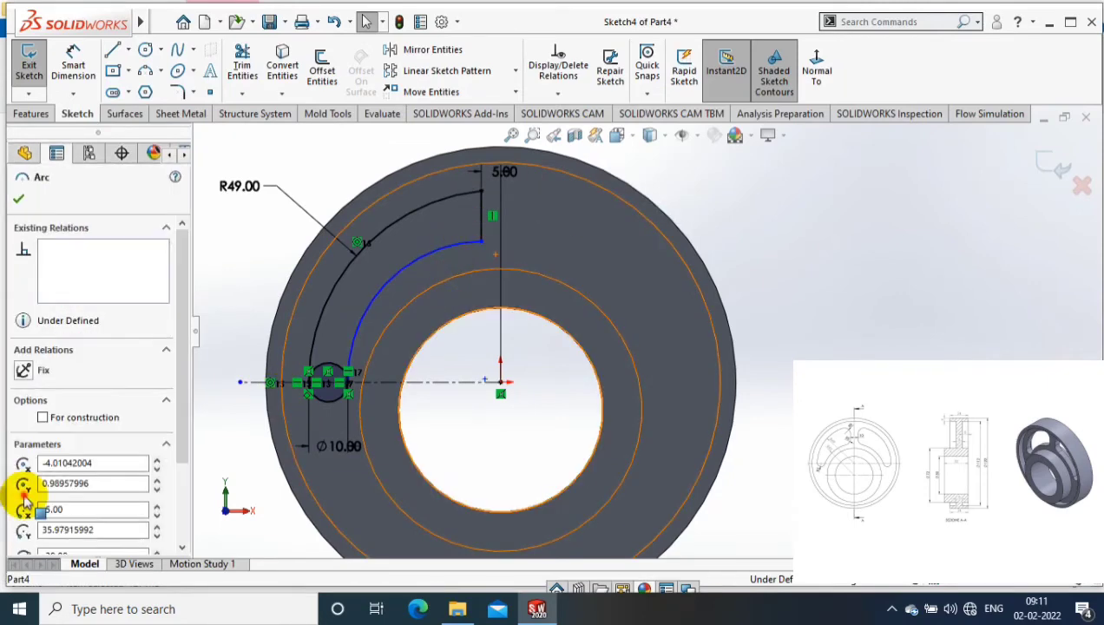
{"action": "left_click", "coordinate": [24, 501]}
{"action": "left_click", "coordinate": [18, 198]}
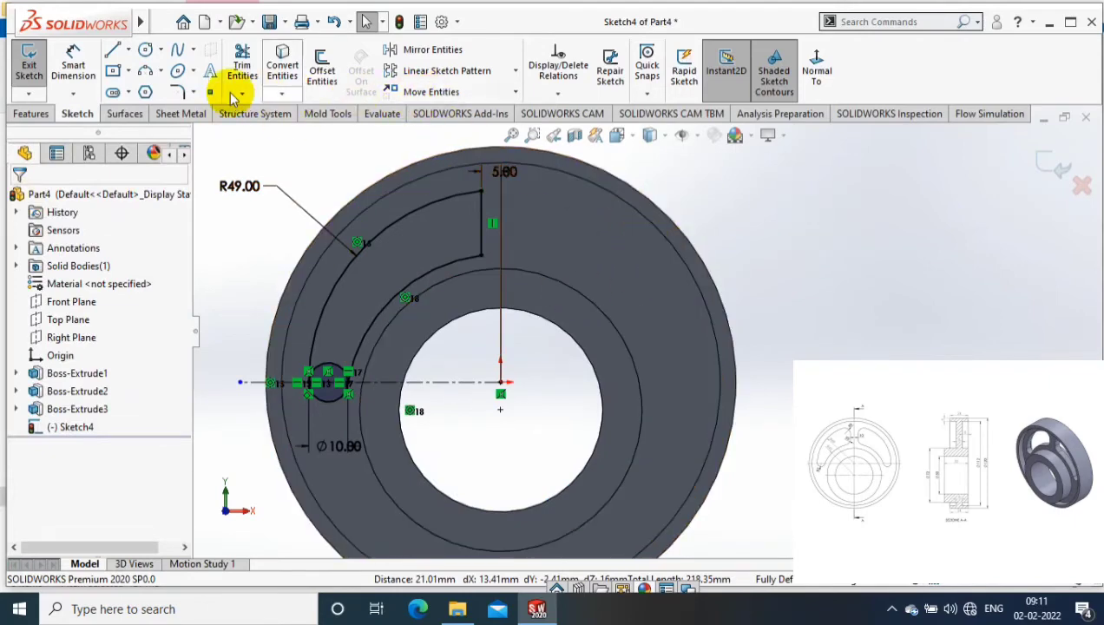
{"action": "left_click", "coordinate": [193, 92]}
- Round both corners of the vertical line with 8 mm sketch fillets
{"action": "left_click", "coordinate": [195, 111]}
{"action": "scroll", "coordinate": [502, 256], "scroll_direction": "down", "scroll_amount": 2}
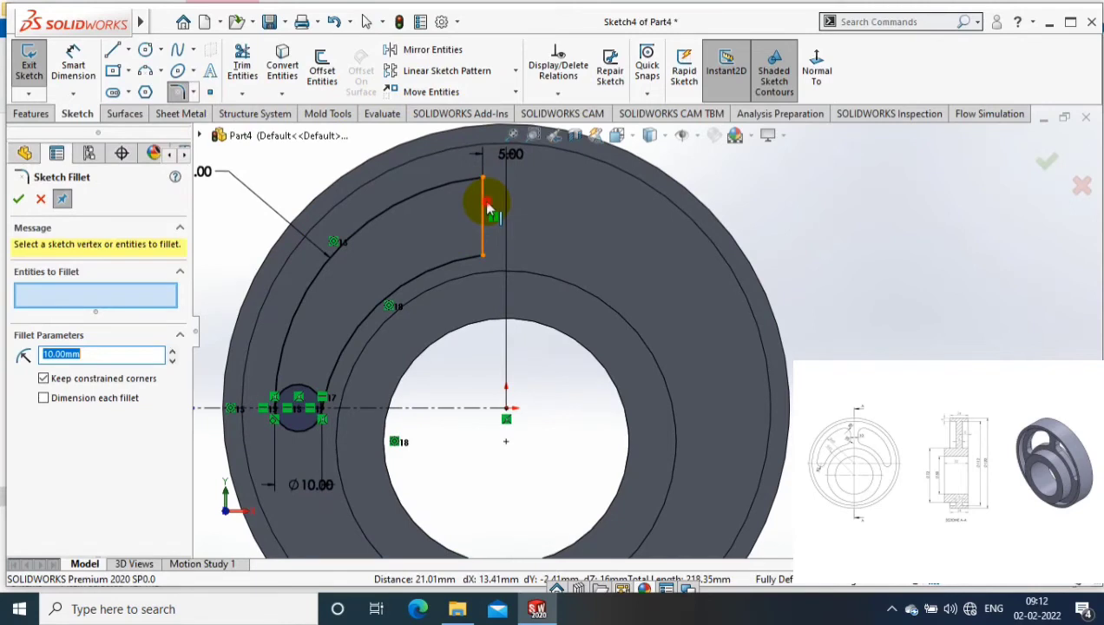
{"action": "left_click", "coordinate": [488, 209]}
{"action": "left_click", "coordinate": [455, 179]}
{"action": "type", "text": "8"}
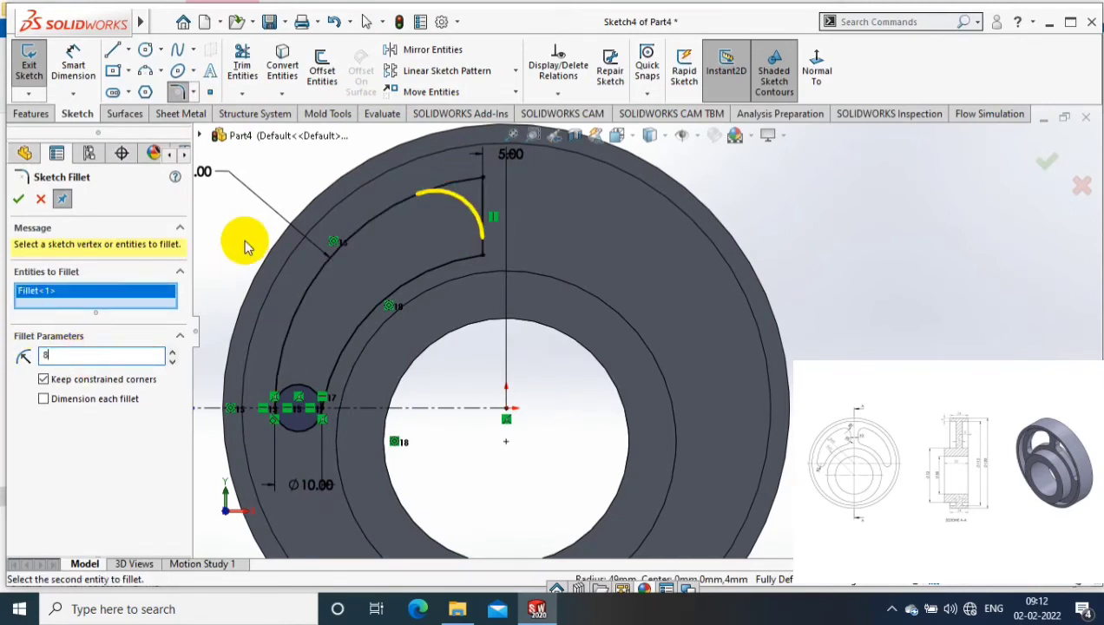
{"action": "left_click", "coordinate": [483, 265]}
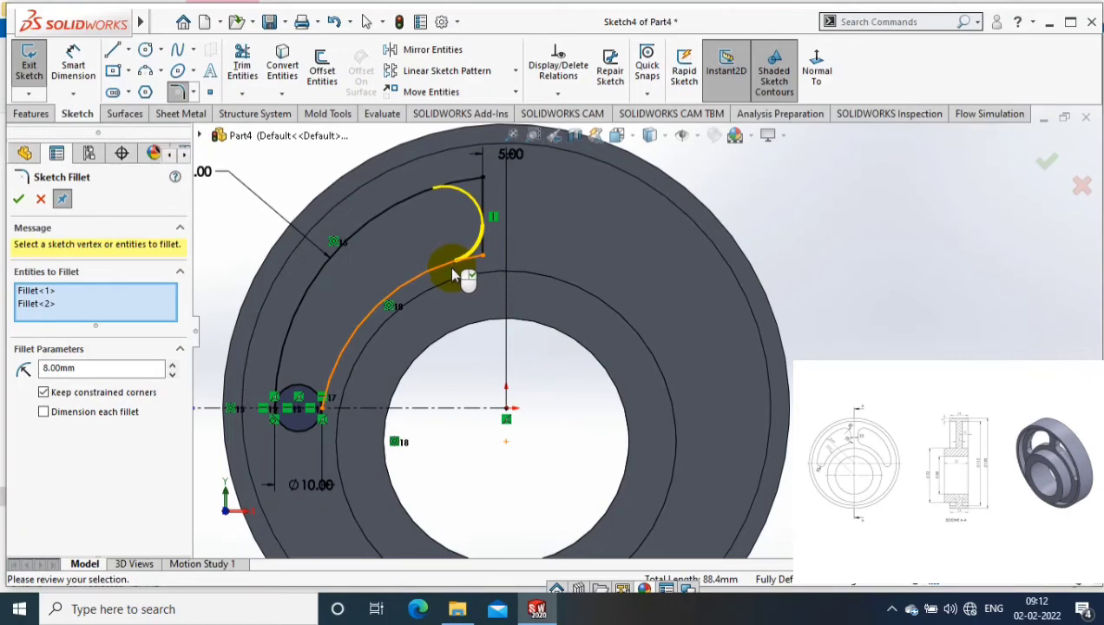
{"action": "left_click", "coordinate": [18, 198]}
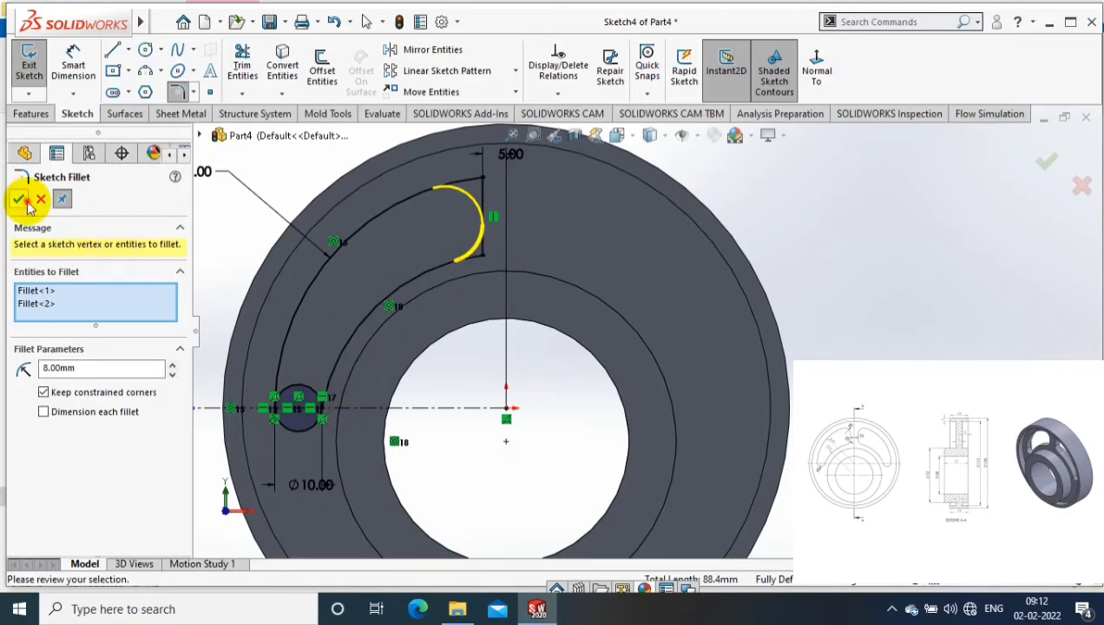
- Trim away the small circle's upper half to close the curved slot outline
{"action": "left_click", "coordinate": [242, 91]}
{"action": "left_click", "coordinate": [265, 111]}
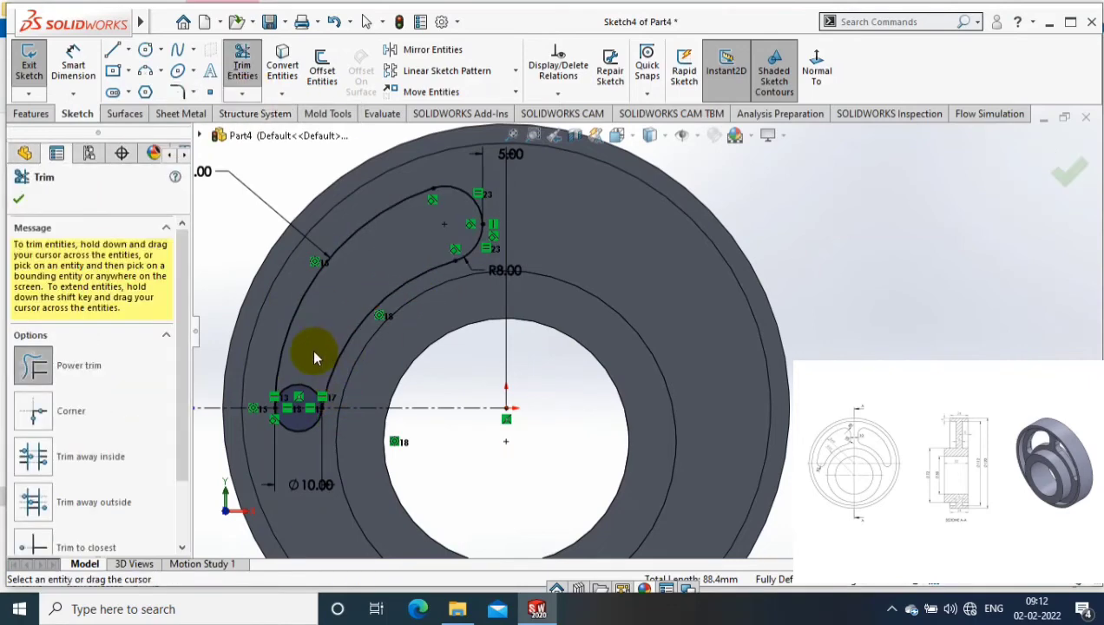
{"action": "left_click", "coordinate": [302, 384]}
{"action": "scroll", "coordinate": [374, 266], "scroll_direction": "up", "scroll_amount": 2}
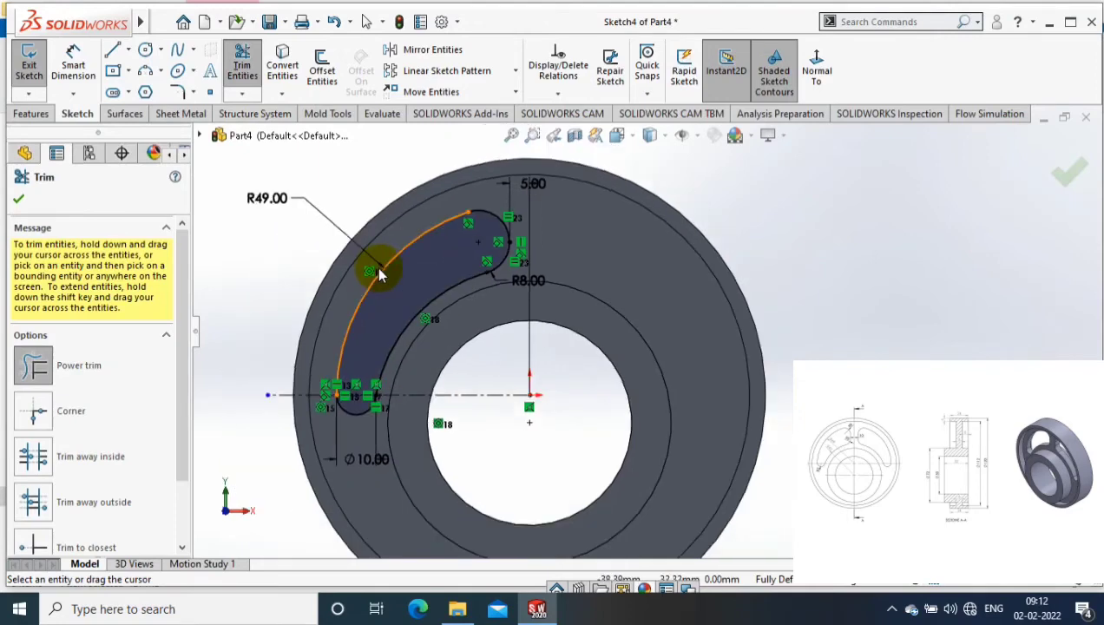
{"action": "middle_click_drag", "start_coordinate": [375, 259], "coordinate": [320, 167]}
- Cut the curved slot through the wheel with a Through All extruded cut
{"action": "left_click", "coordinate": [247, 70]}
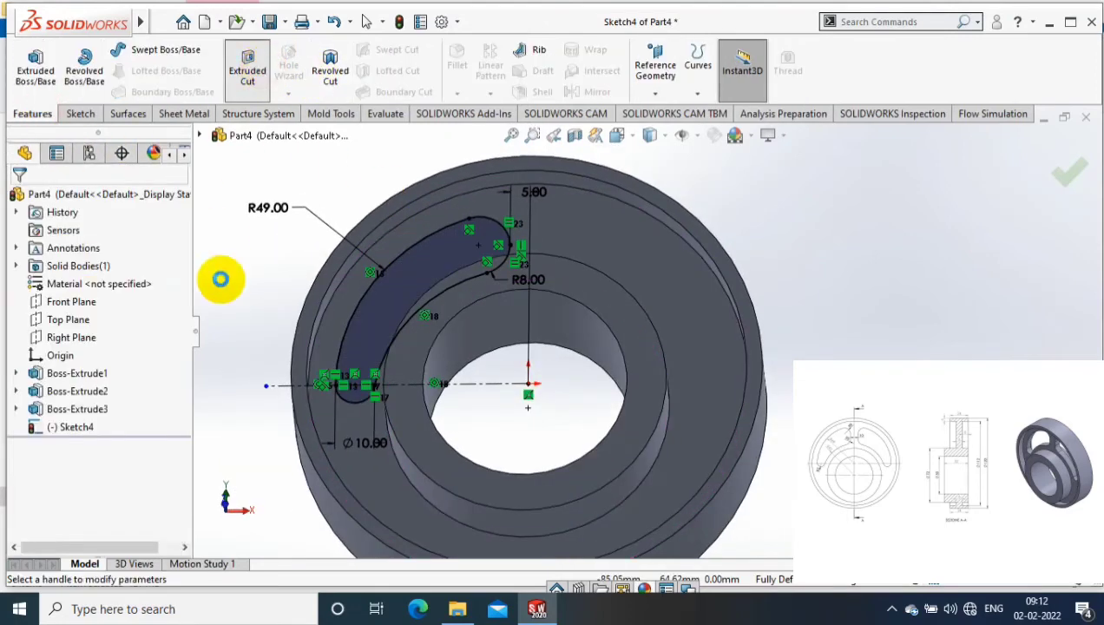
{"action": "left_click", "coordinate": [96, 296]}
{"action": "left_click", "coordinate": [96, 311]}
{"action": "left_click", "coordinate": [19, 200]}
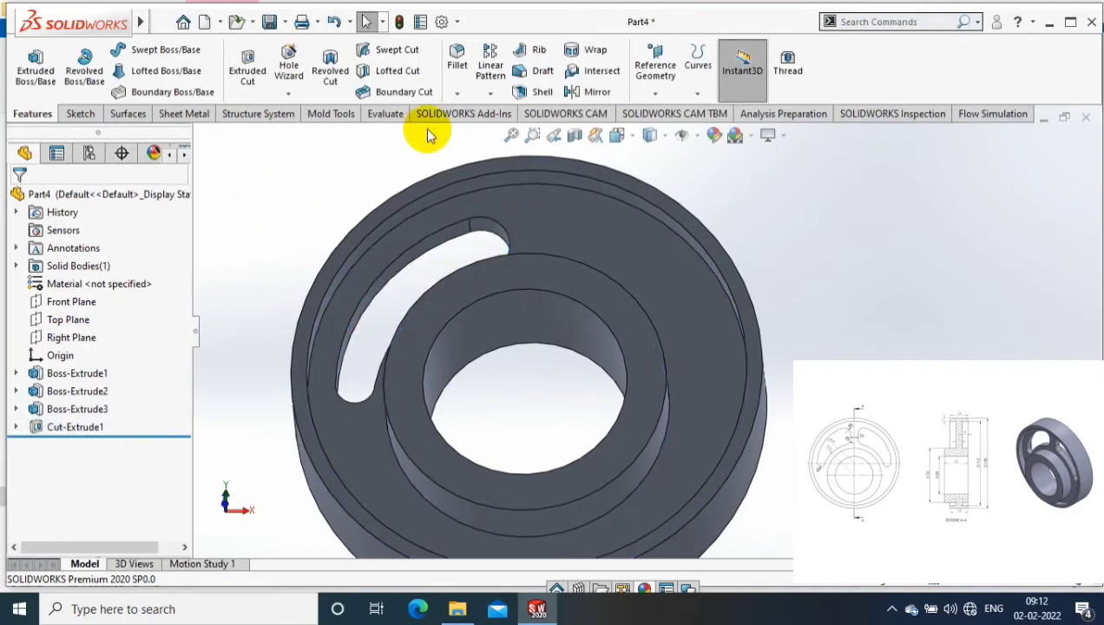
{"action": "left_click", "coordinate": [491, 93]}
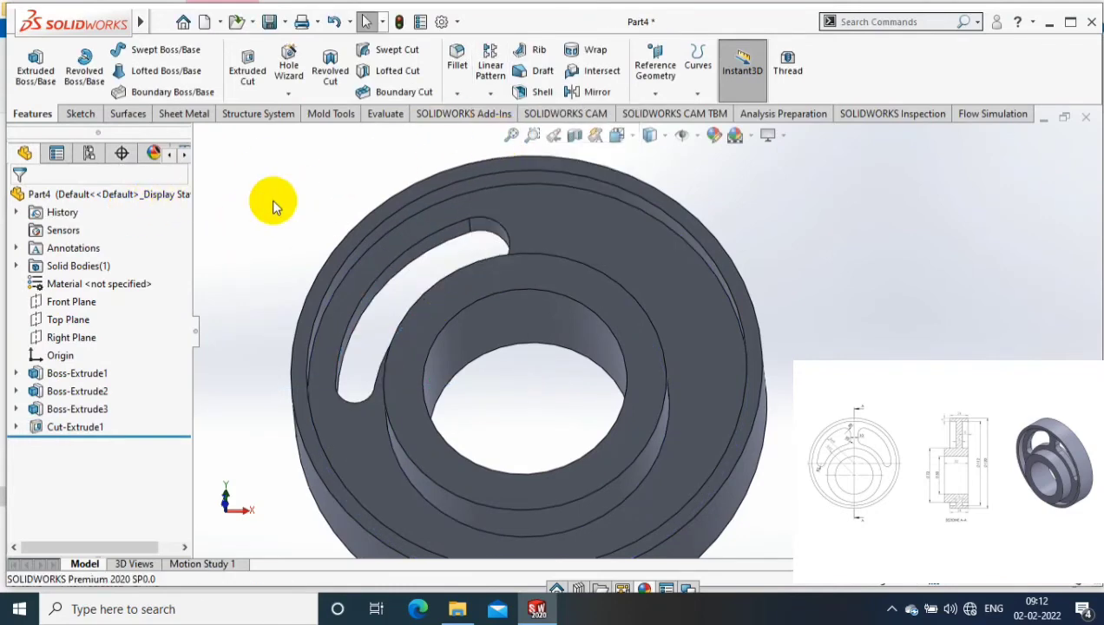
- Try a circular pattern of the slot cut around the bore, then cancel it
{"action": "left_click", "coordinate": [143, 247]}
{"action": "left_click", "coordinate": [476, 316]}
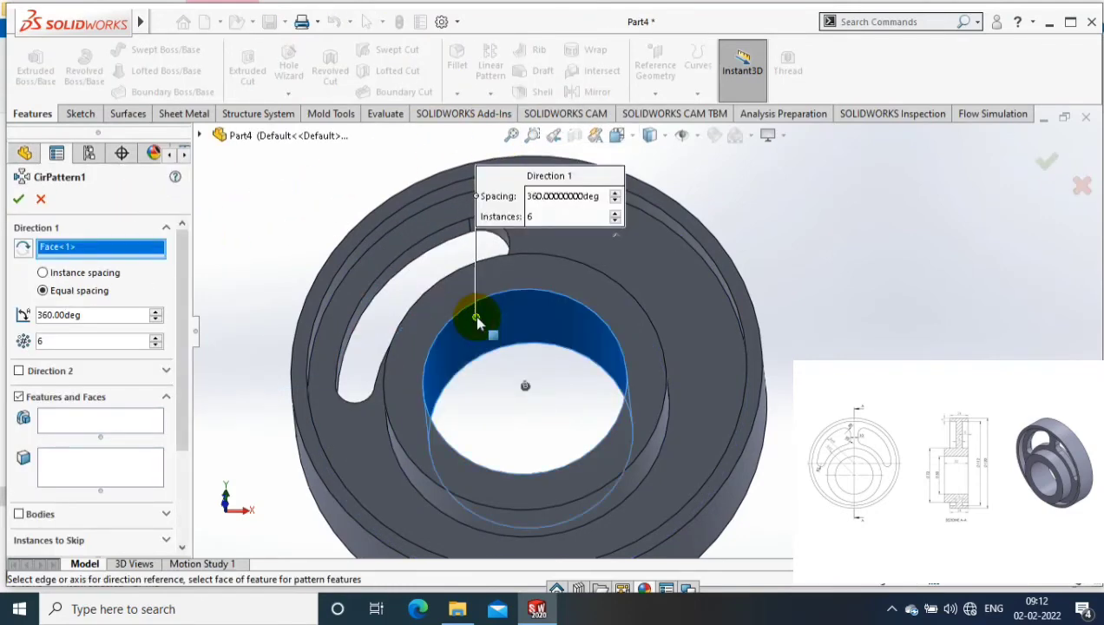
{"action": "left_click", "coordinate": [452, 234]}
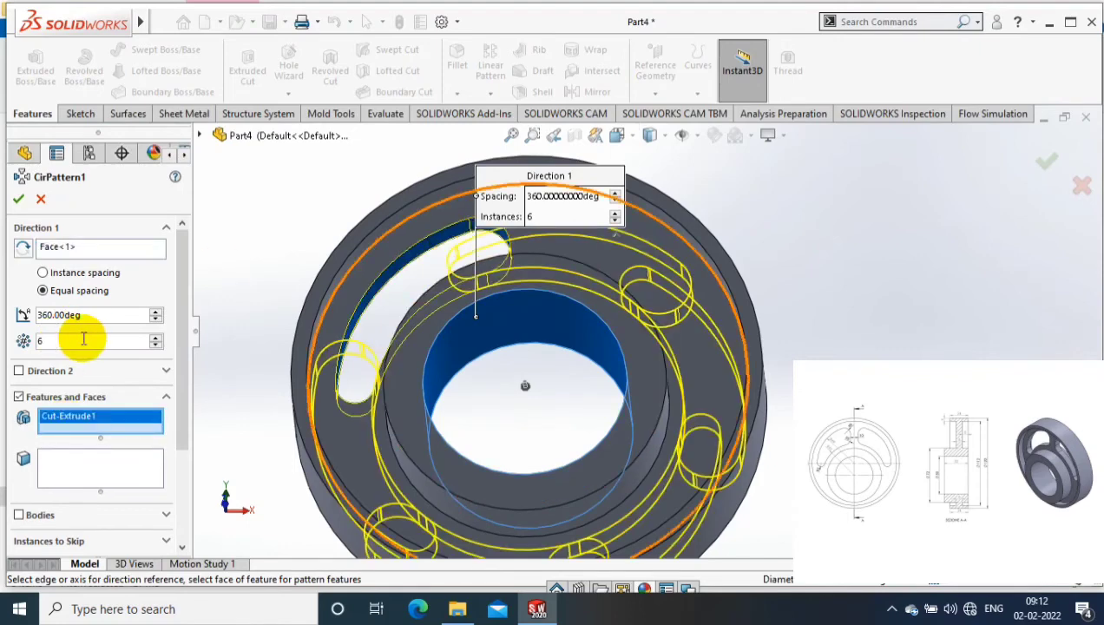
{"action": "left_click", "coordinate": [41, 199]}
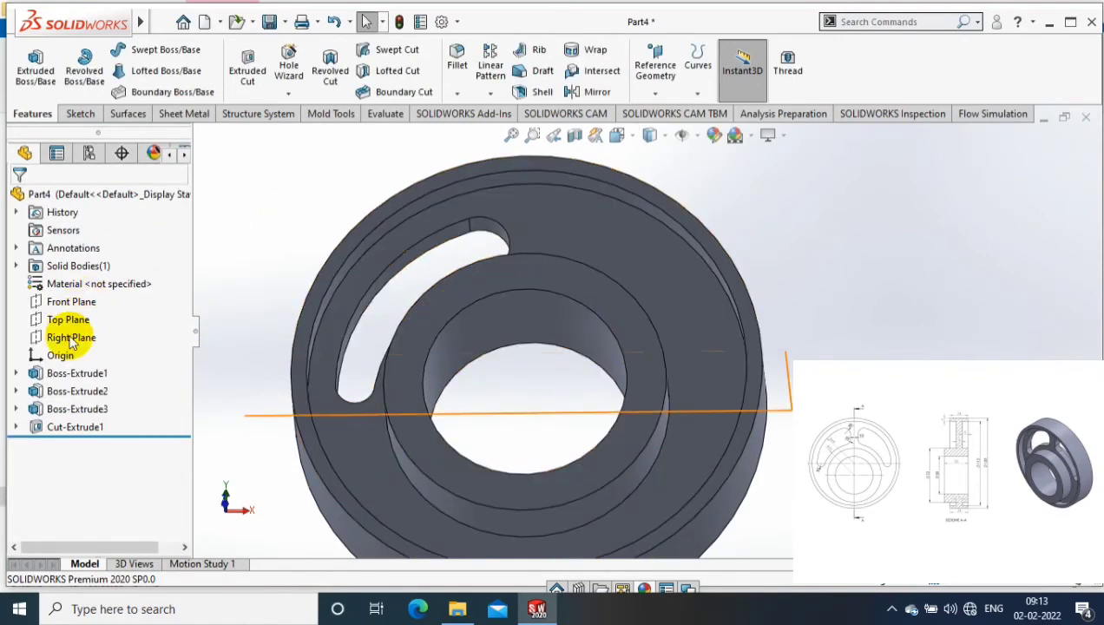
- Mirror Cut-Extrude1 about the Right Plane to create the second slot
{"action": "left_click", "coordinate": [71, 337]}
{"action": "left_click", "coordinate": [597, 91]}
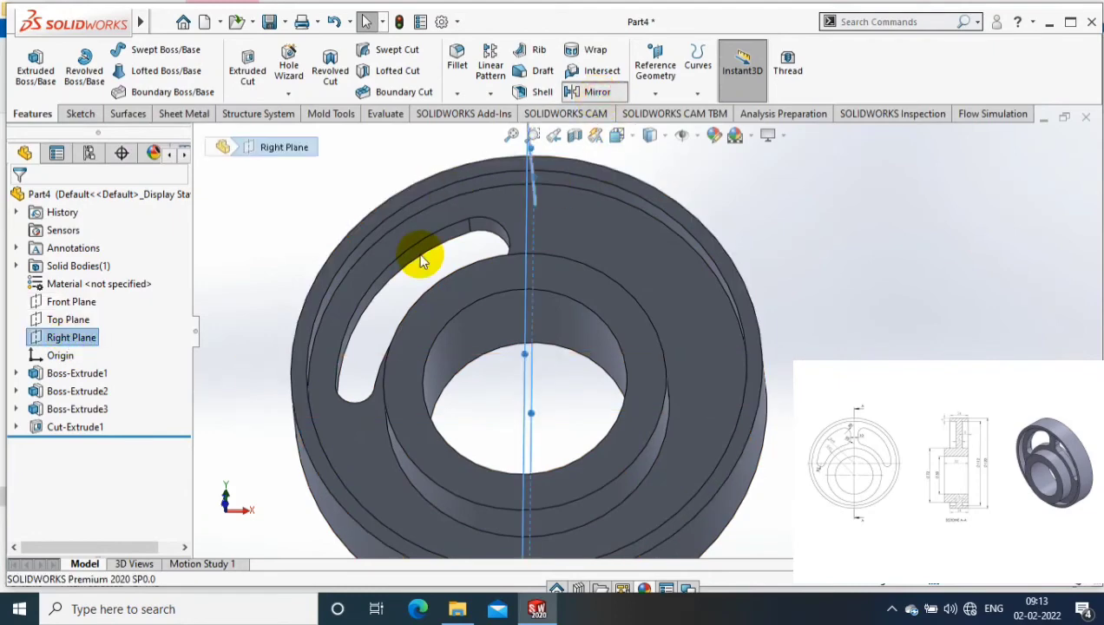
{"action": "left_click", "coordinate": [421, 261]}
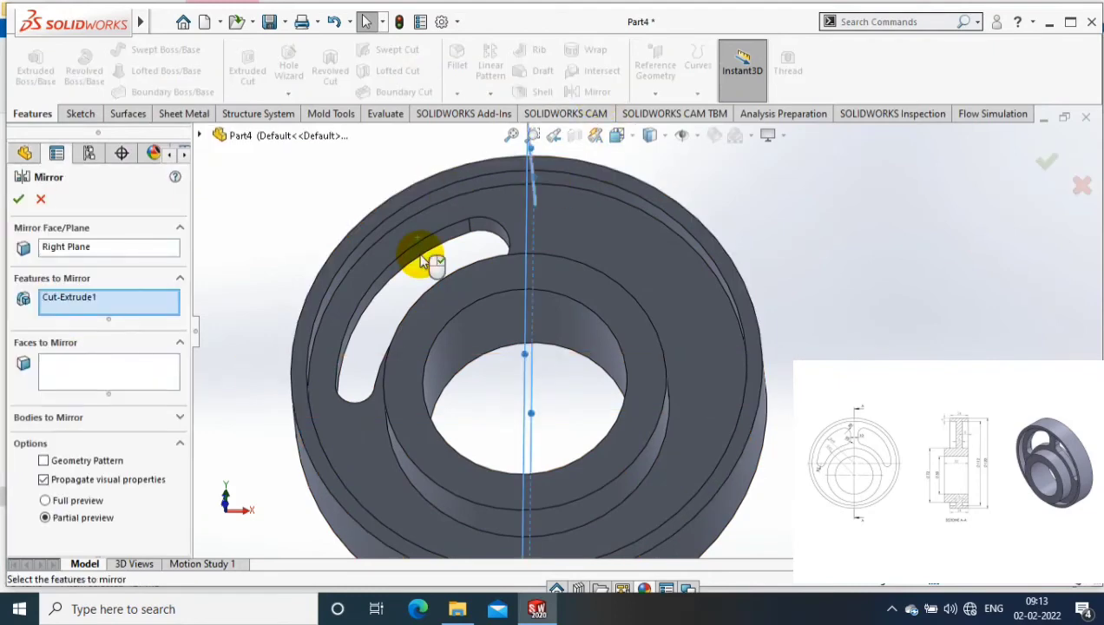
{"action": "left_click", "coordinate": [21, 200]}
{"action": "scroll", "coordinate": [362, 197], "scroll_direction": "up", "scroll_amount": 5}
{"action": "mouse_move", "coordinate": [362, 197]}
{"action": "middle_mouse_down"}
{"action": "mouse_move", "coordinate": [645, 153]}
{"action": "mouse_move", "coordinate": [354, 257]}
{"action": "mouse_move", "coordinate": [477, 344]}
{"action": "middle_mouse_up"}
{"action": "key", "text": "ctrl+1"}
- Apply an olive colour appearance to the whole Part4 wheel
{"action": "right_click", "coordinate": [473, 336]}
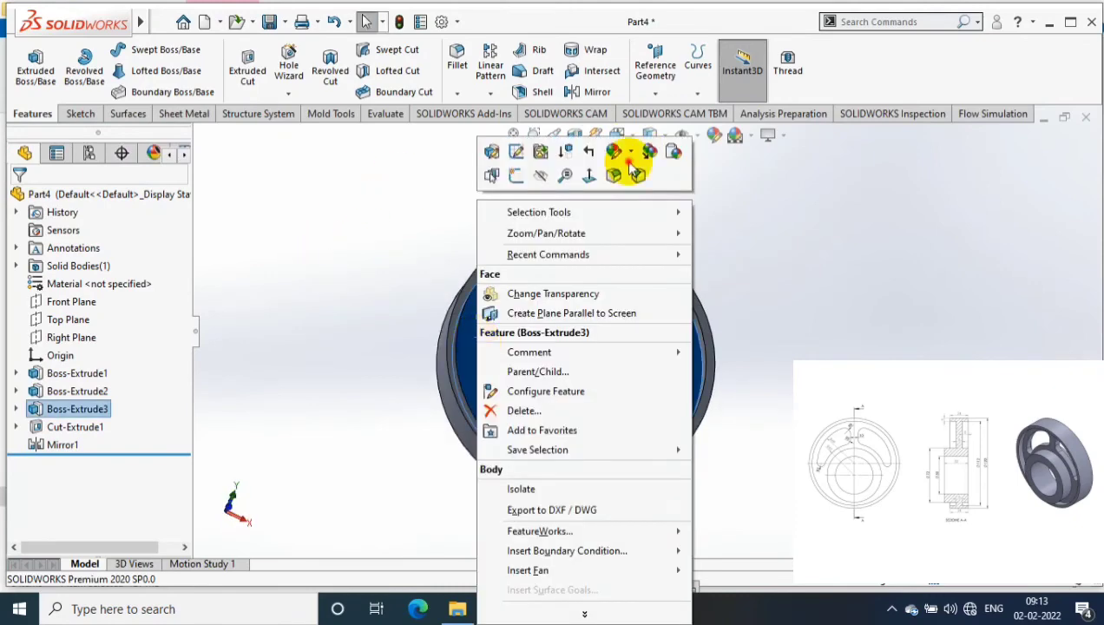
{"action": "left_click", "coordinate": [630, 165]}
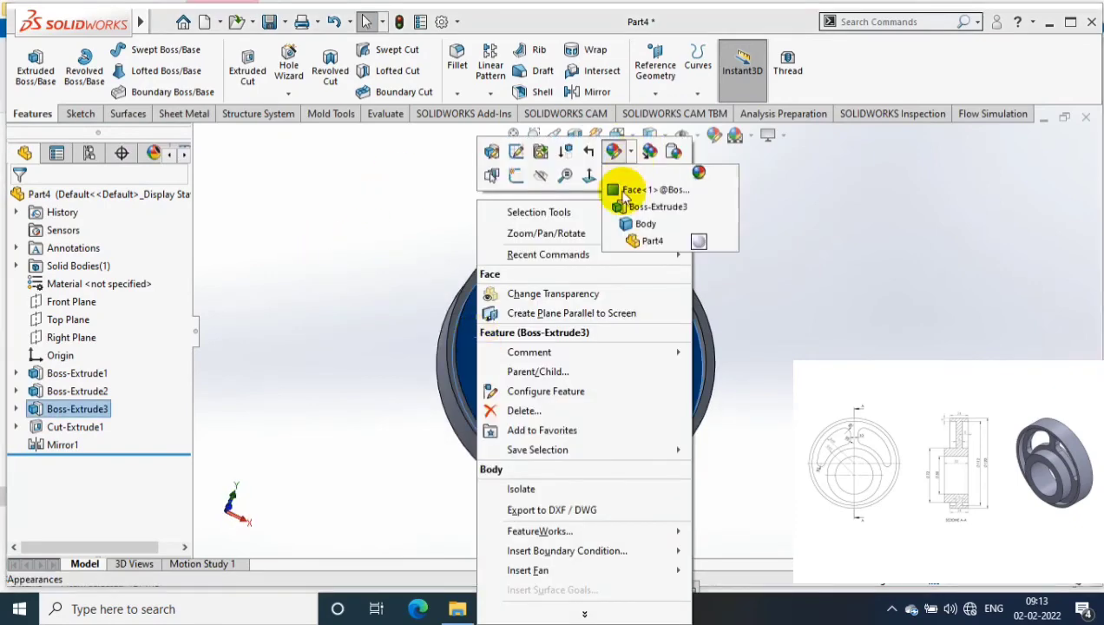
{"action": "left_click", "coordinate": [649, 241]}
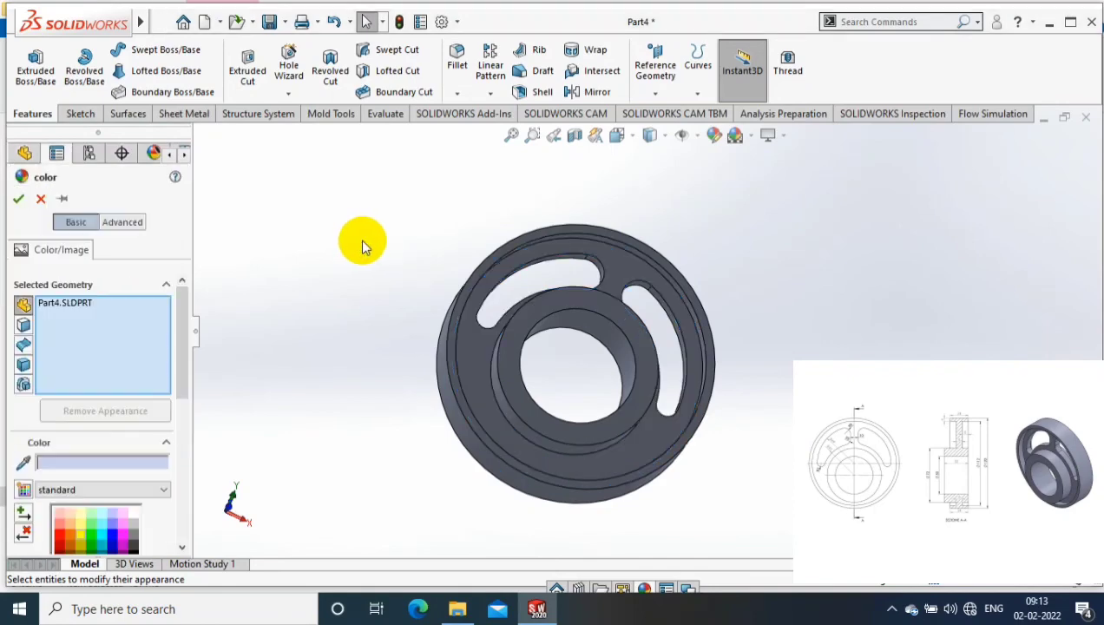
{"action": "left_click", "coordinate": [18, 199]}
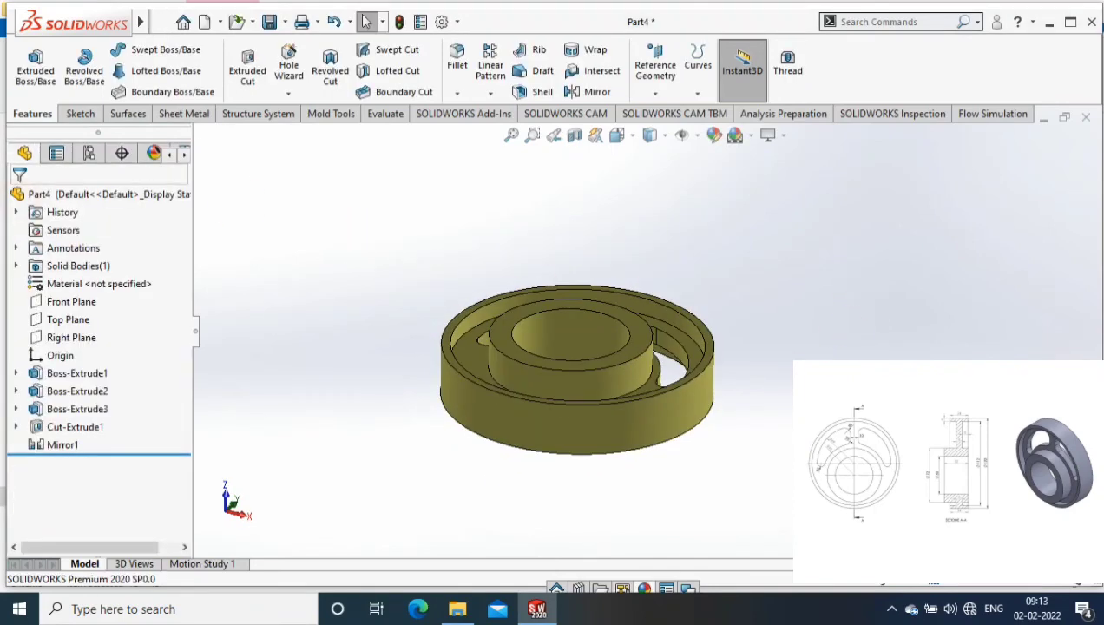
{"action": "middle_click_drag", "start_coordinate": [807, 365], "coordinate": [786, 398]}
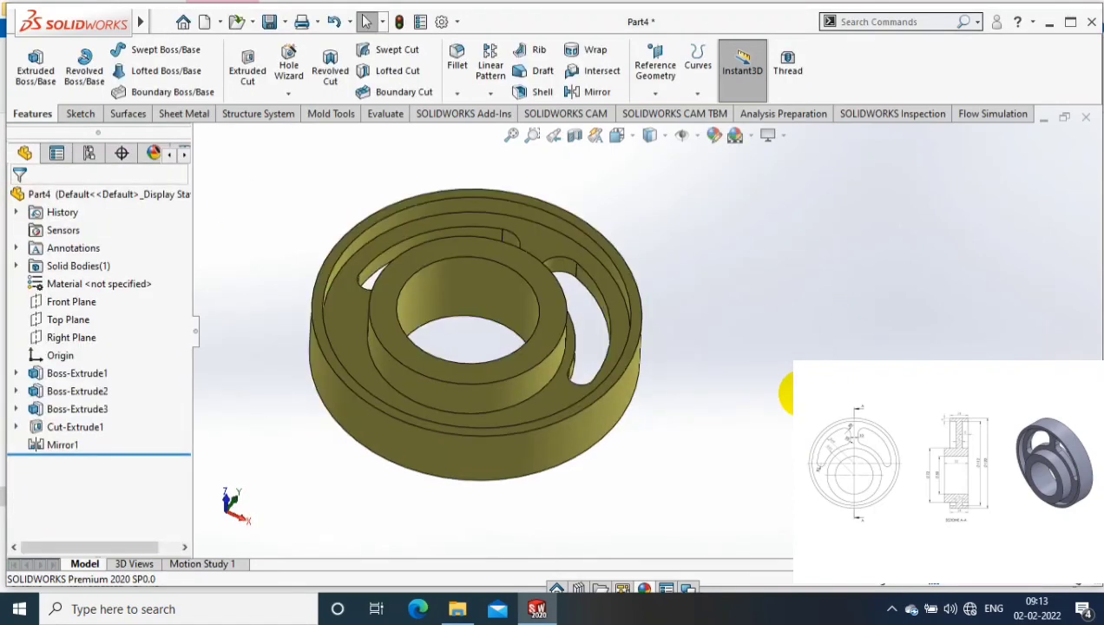